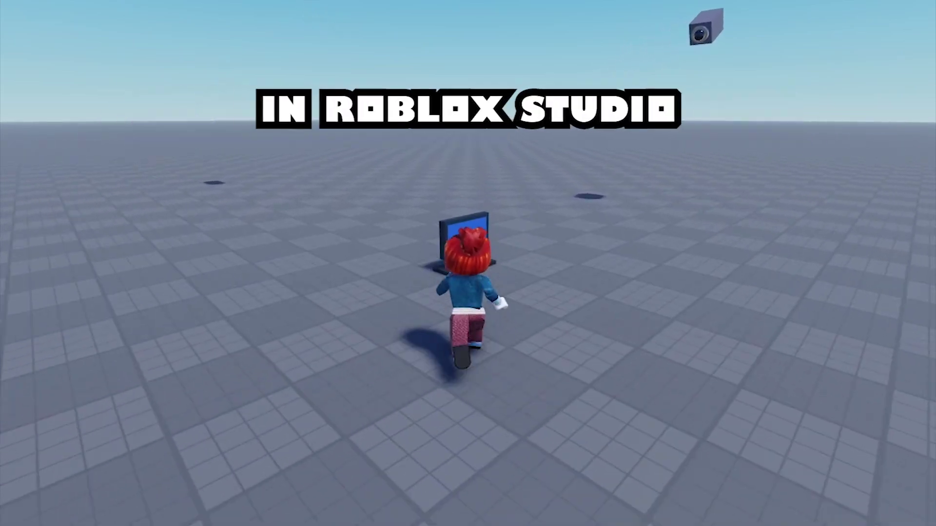
Step: Activate the monitor in the finished game and switch between the security camera views
key(e)
click(635, 451)
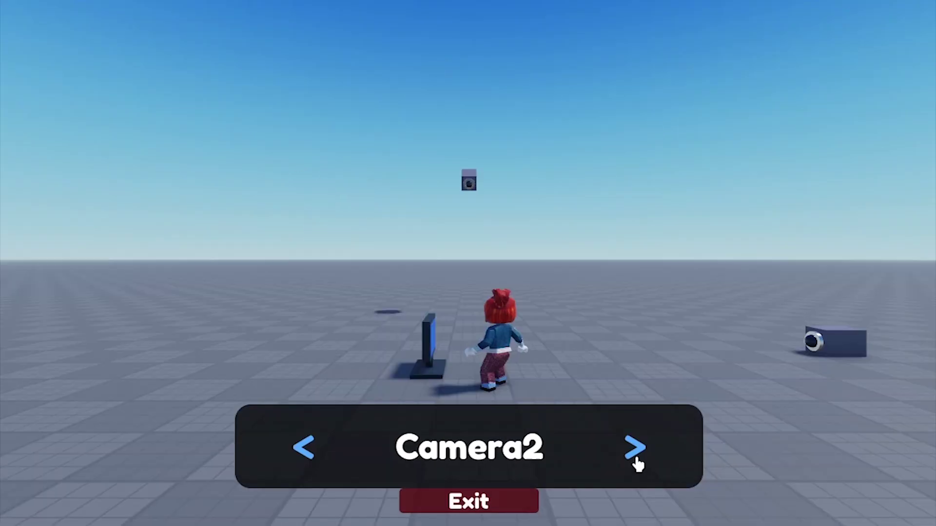
click(635, 450)
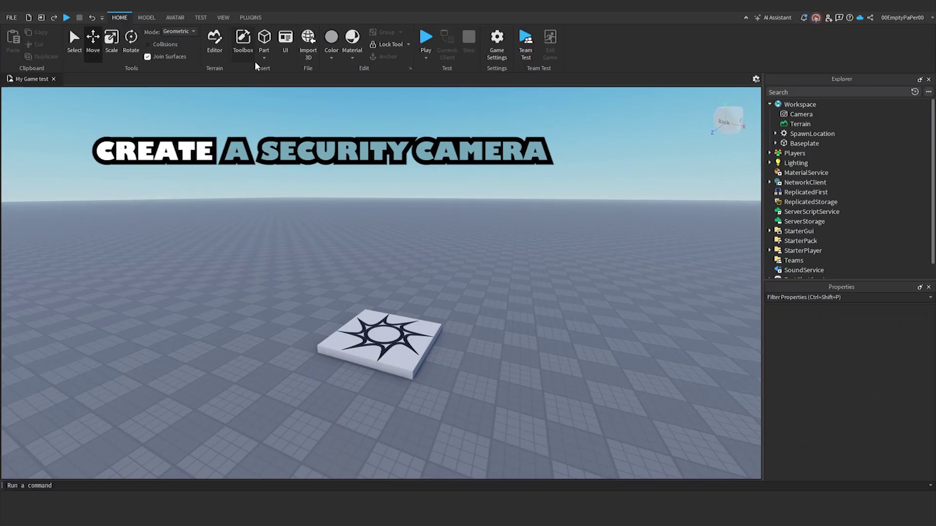
Step: Insert a sphere part, place it beside the spawn pad, scale it down and raise it above the baseplate
click(264, 58)
click(278, 79)
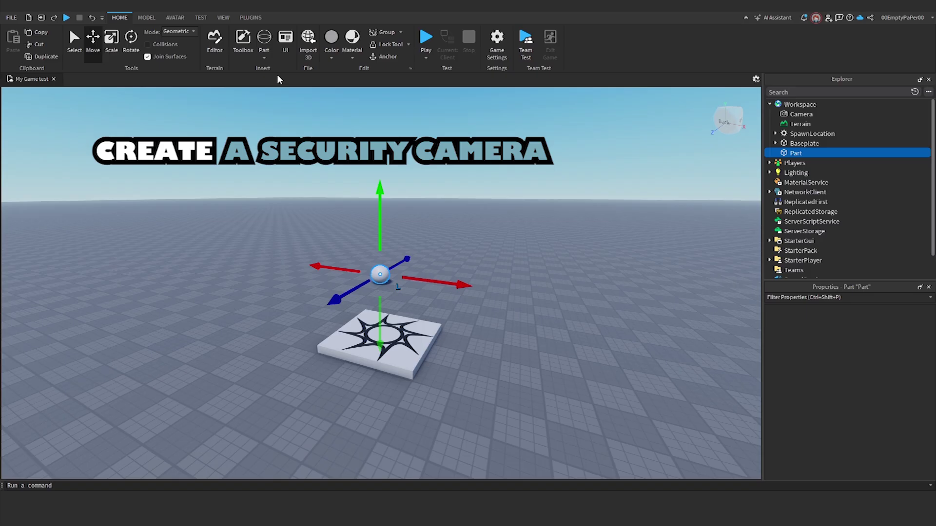
drag(381, 278, 510, 374)
key(f)
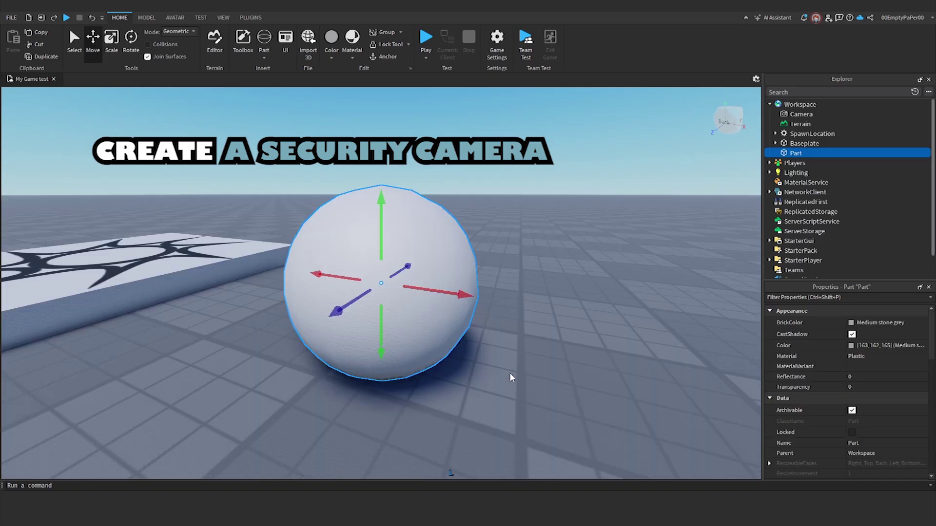
right_drag(509, 375, 508, 375)
scroll(508, 375, down, 3)
click(110, 45)
drag(381, 240, 371, 297)
click(94, 52)
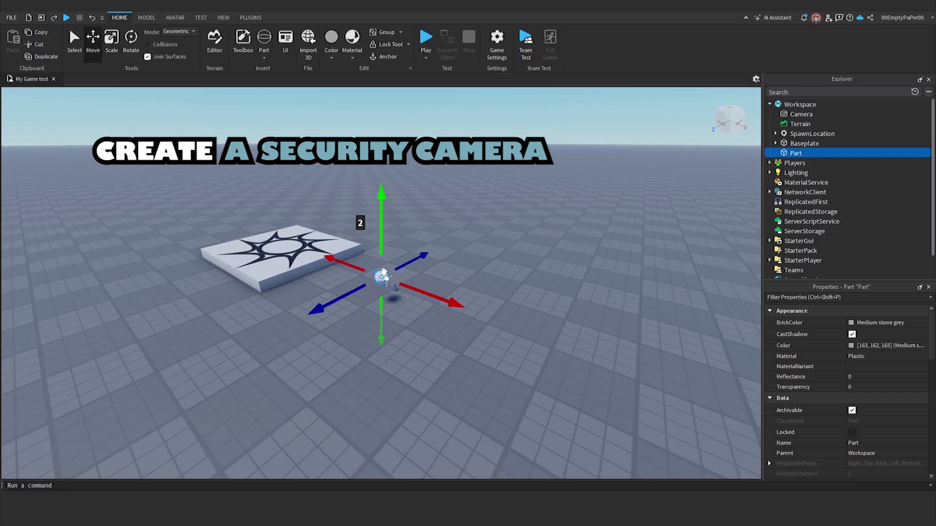
Step: Show the sphere's orientation indicator to identify its front face and rename the part Cam
right_click(380, 278)
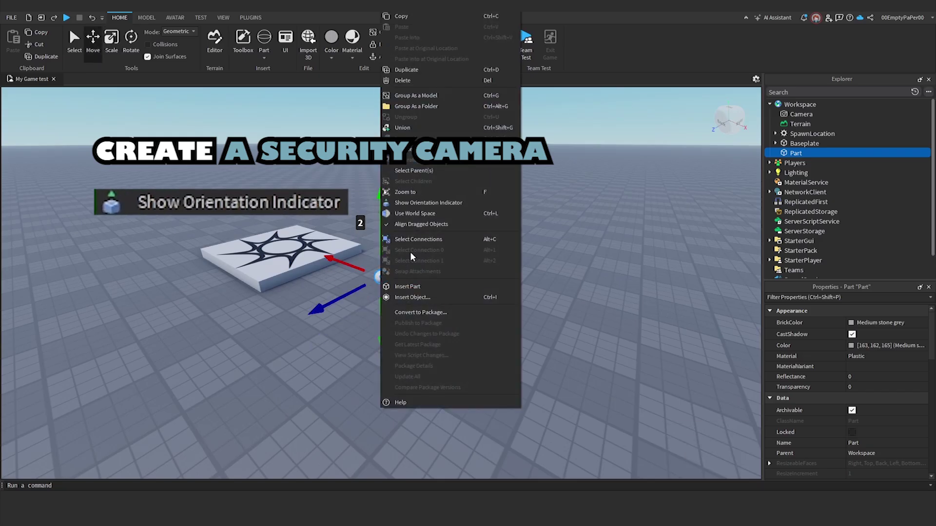
click(442, 204)
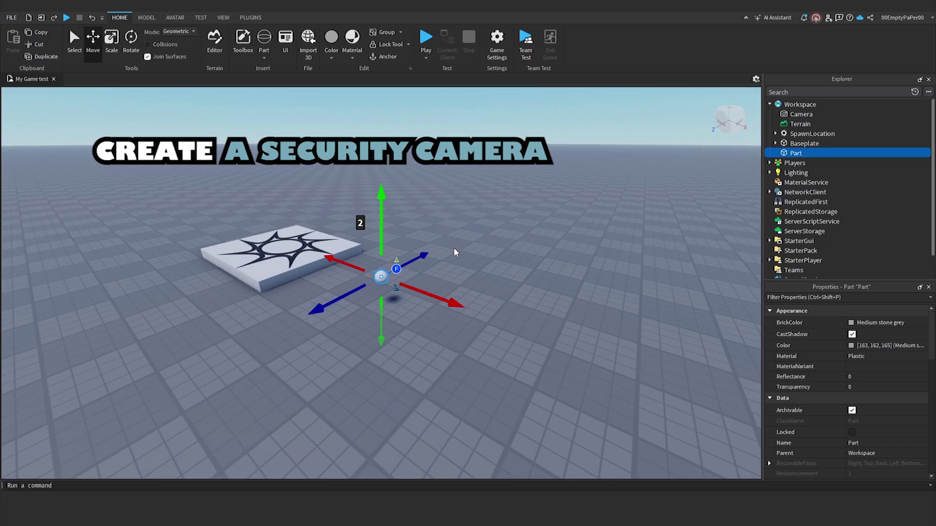
right_drag(454, 252, 580, 334)
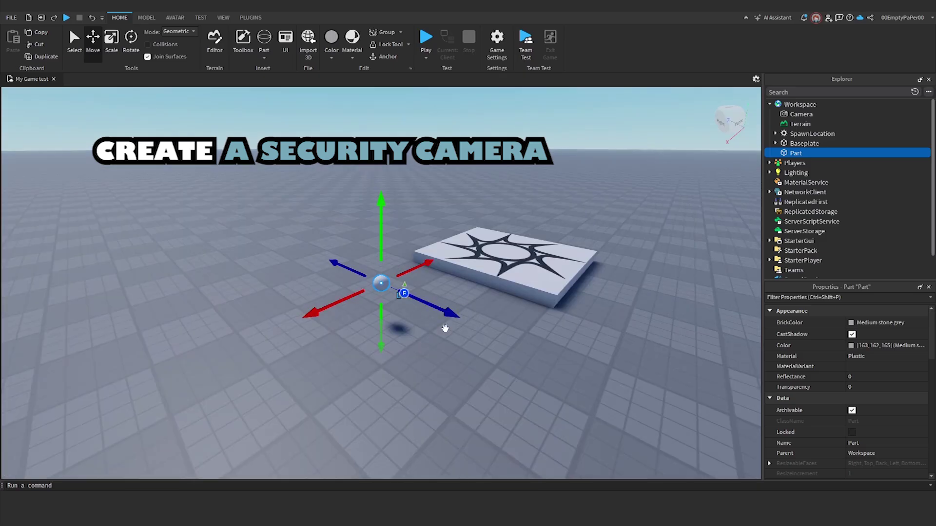
right_drag(445, 323, 404, 323)
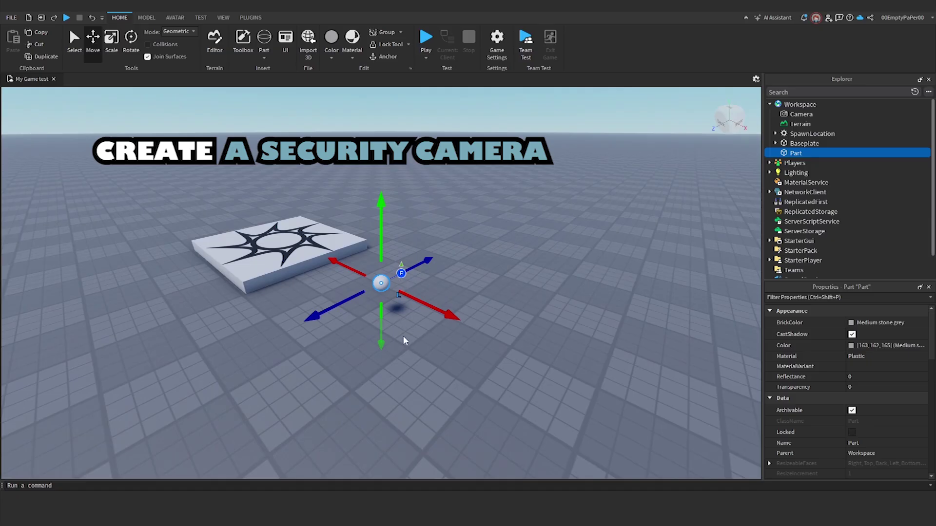
right_drag(403, 340, 405, 349)
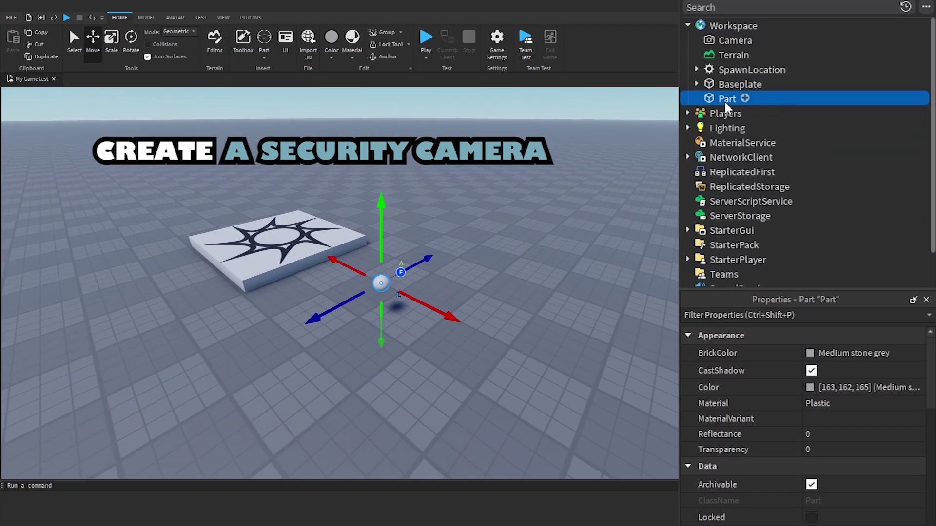
double_click(721, 104)
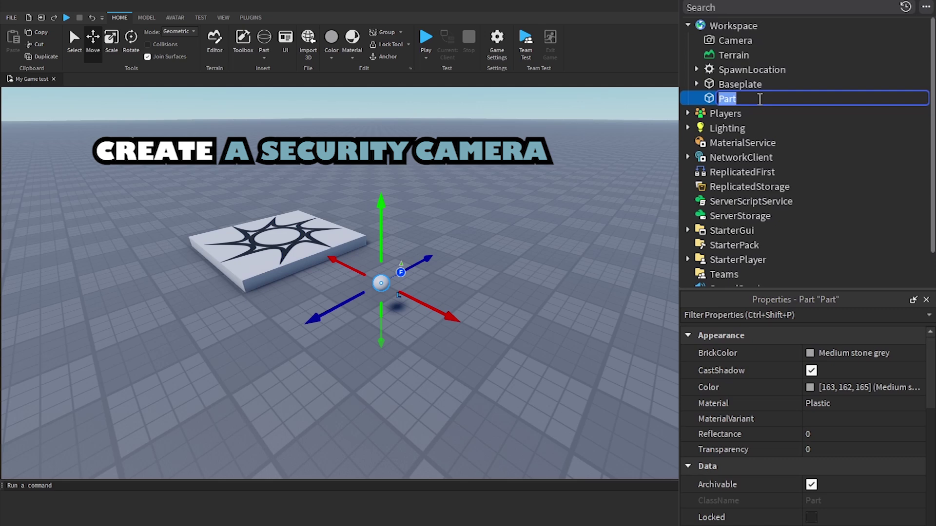
key(Return)
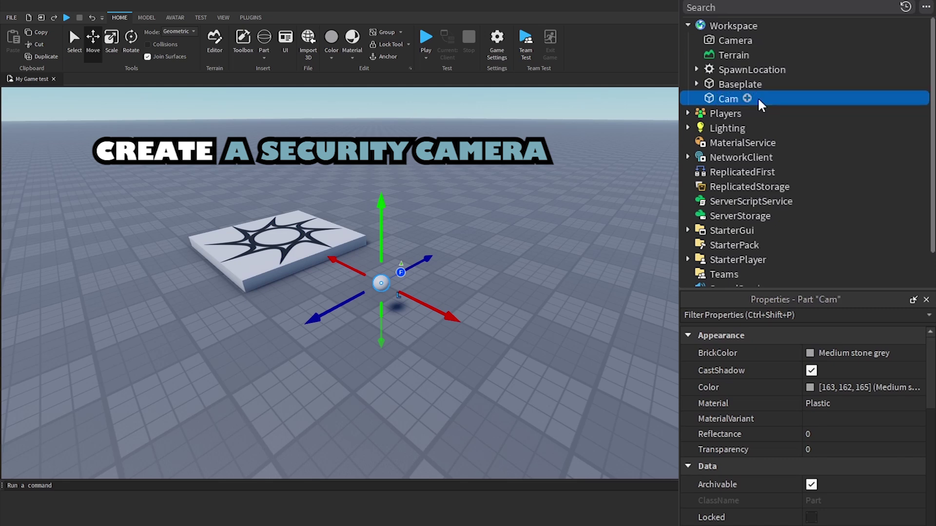
Step: Insert a cylinder part, tilt it onto its side and place it behind the Cam sphere
click(263, 57)
click(273, 118)
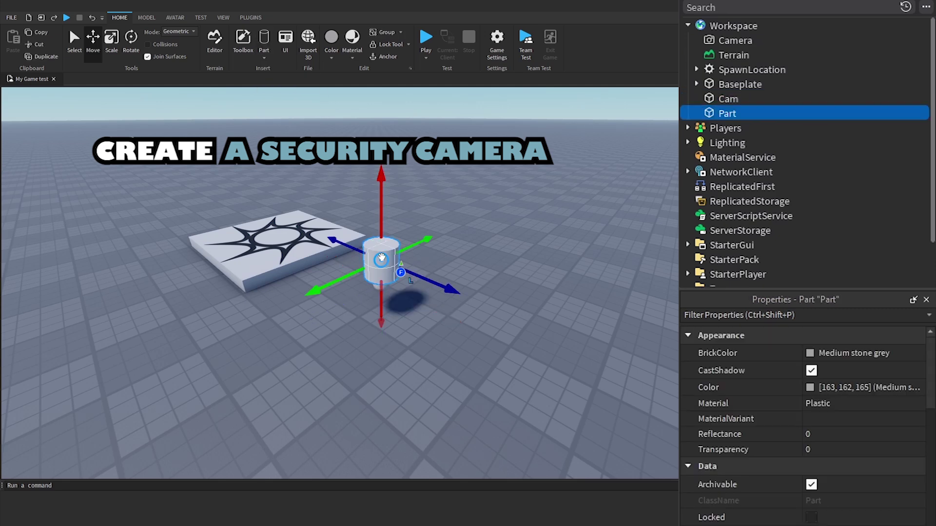
key(ctrl+t)
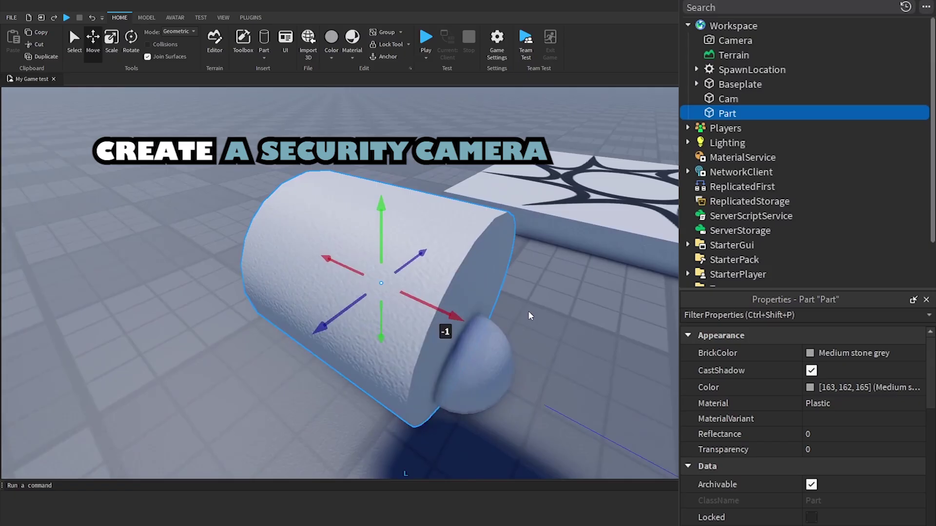
right_drag(528, 316, 447, 401)
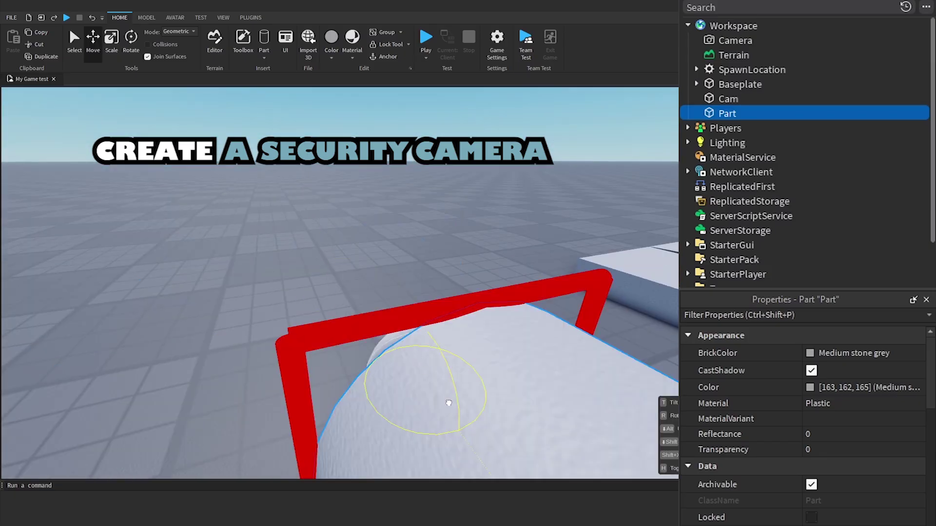
drag(447, 401, 261, 297)
Step: Set the move snapping to 0.25 studs and scale the cylinder down into a short ring around the sphere
click(146, 17)
drag(214, 44, 190, 46)
text(0.25)
click(50, 44)
ctrl+drag(285, 167, 287, 184)
drag(378, 263, 409, 267)
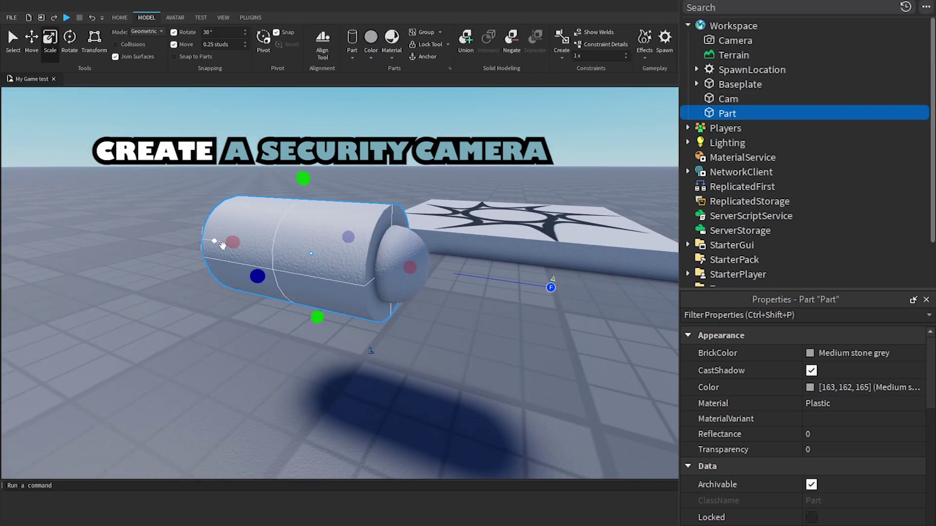
drag(229, 243, 342, 256)
Step: Insert a block part, attach it to the back of the cylinder and scale it as the camera body
right_drag(341, 256, 439, 341)
click(351, 58)
click(359, 69)
right_drag(439, 292, 341, 263)
drag(293, 253, 204, 292)
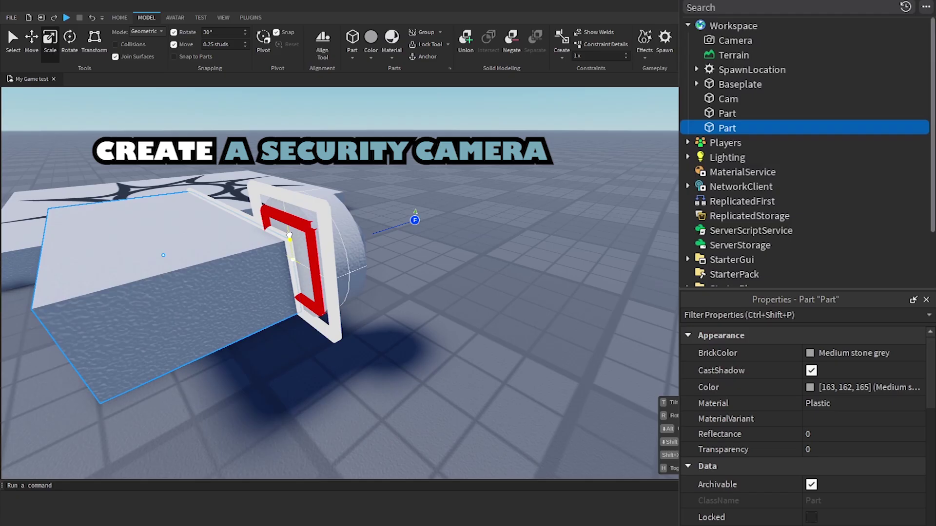
right_drag(341, 263, 457, 292)
drag(554, 343, 629, 363)
right_drag(628, 341, 597, 278)
scroll(596, 279, down, 10)
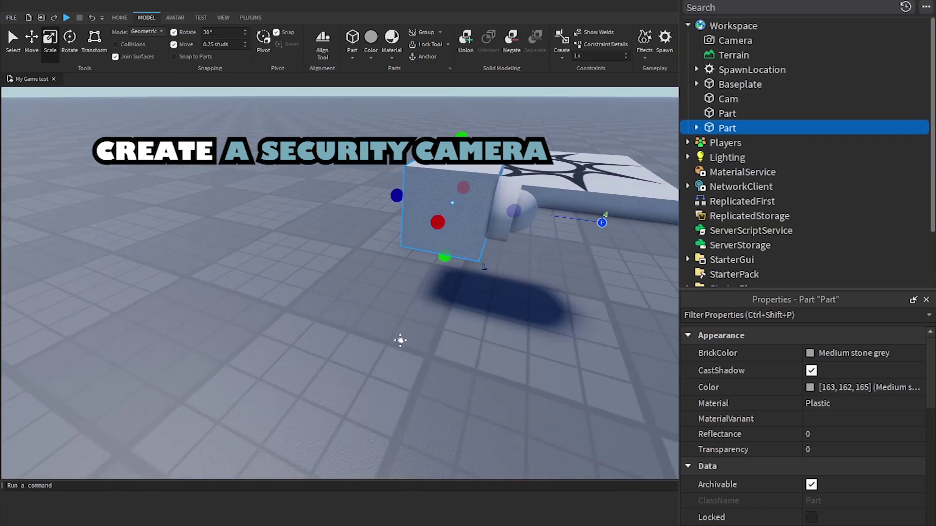
click(409, 352)
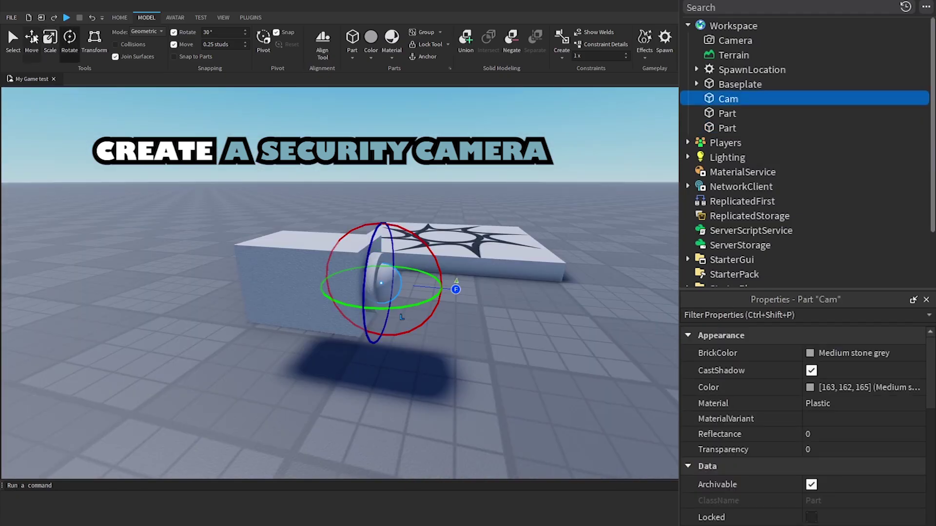
Step: Colour the Cam sphere Black and change the materials of the sphere and the cylinder ring, using Metal for the ring
key(ctrl+2)
click(853, 353)
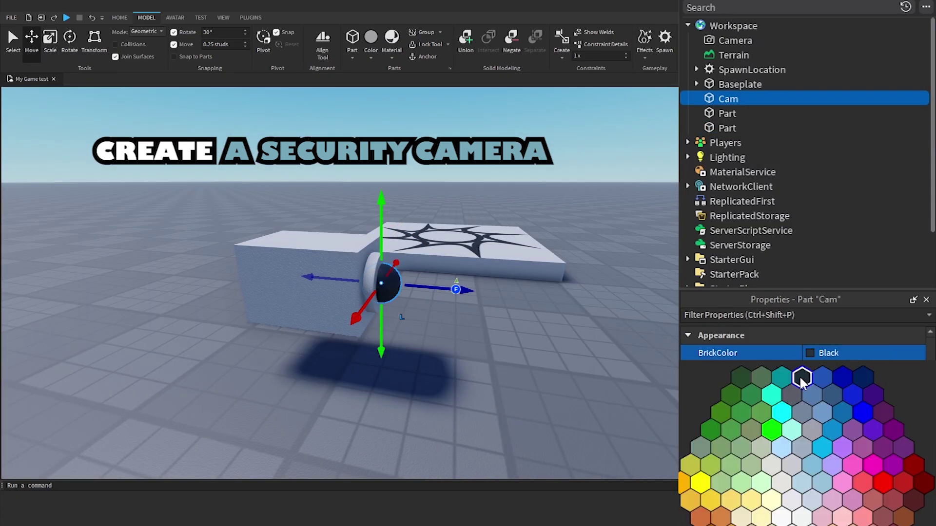
click(863, 403)
click(858, 443)
click(371, 268)
click(863, 403)
click(857, 450)
Step: Try the Black colour and the DiamondPlate material on the camera's block body, and undo the material change
click(302, 287)
click(852, 353)
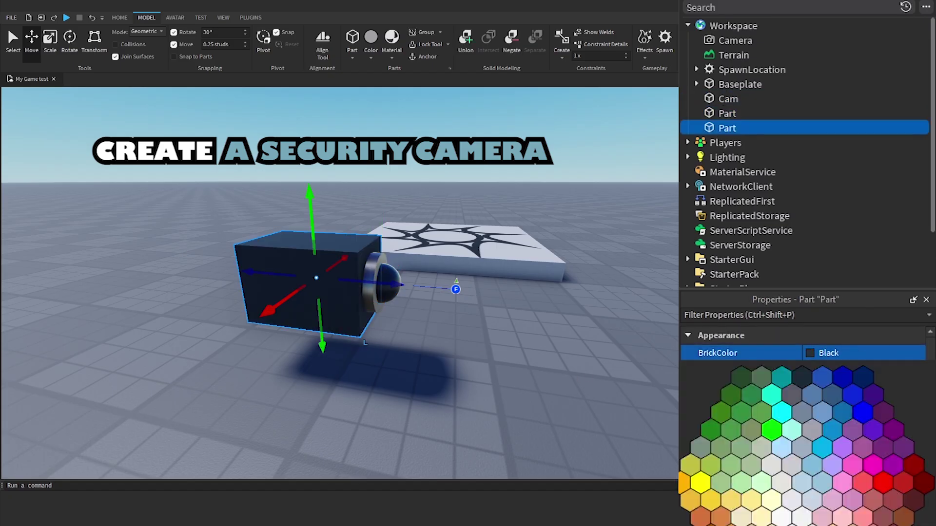
key(Escape)
click(853, 403)
click(842, 439)
click(839, 403)
scroll(852, 443, down, 3)
scroll(852, 443, up, 7)
click(857, 455)
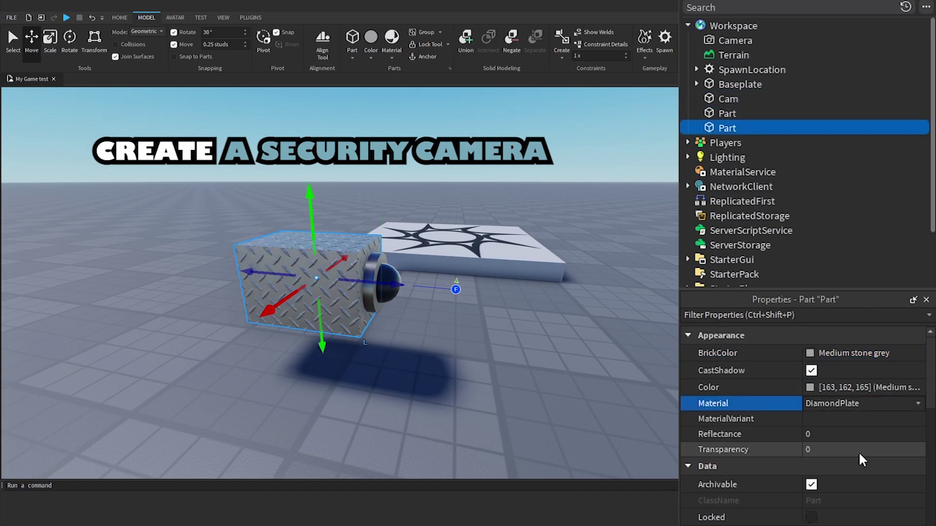
key(ctrl+z)
Step: Recolour the camera's block body bluish grey and select the lens, ring and body in turn to check them
click(865, 355)
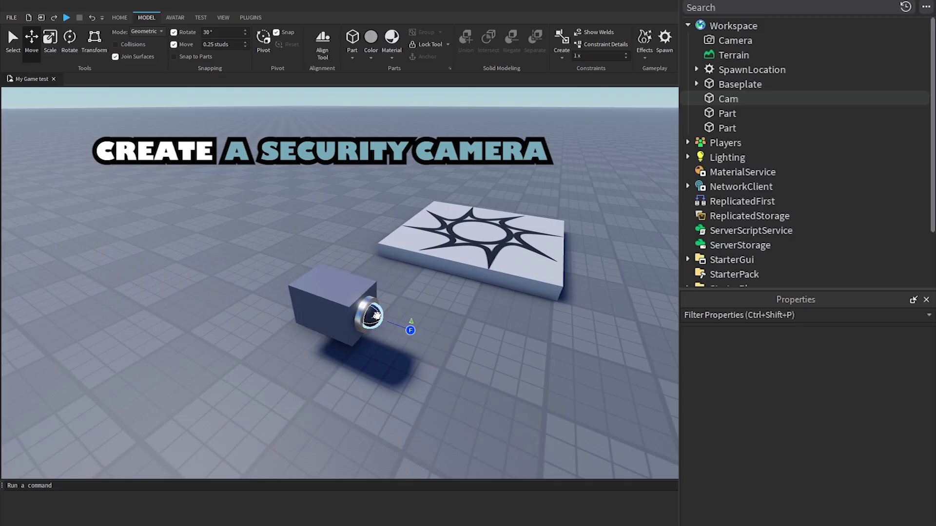
click(375, 316)
click(366, 313)
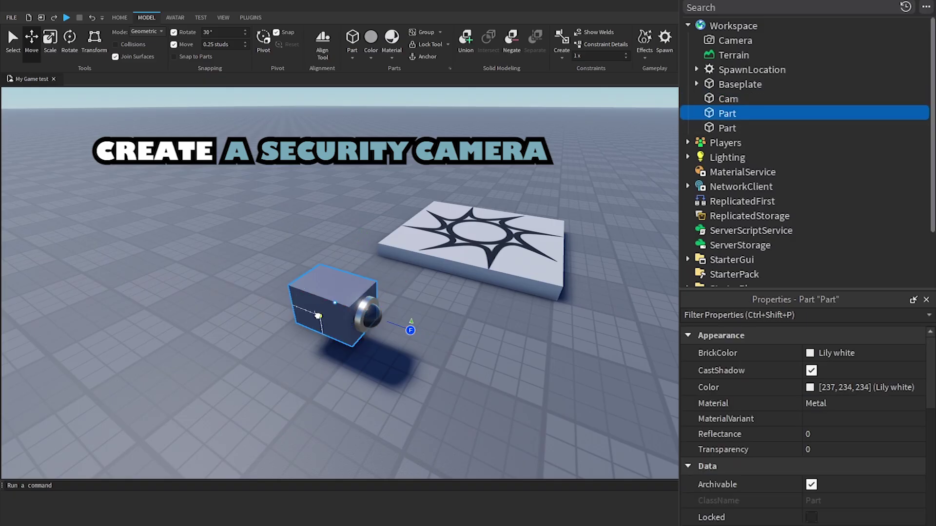
click(334, 323)
Step: Group the Cam sphere, the cylinder ring and the block body as a model and rename it Camera1
drag(424, 402, 285, 277)
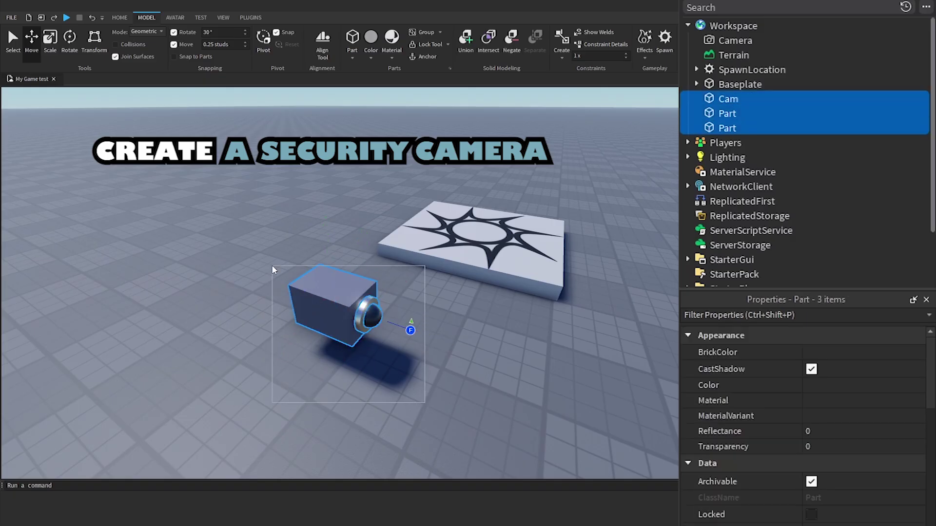
click(425, 34)
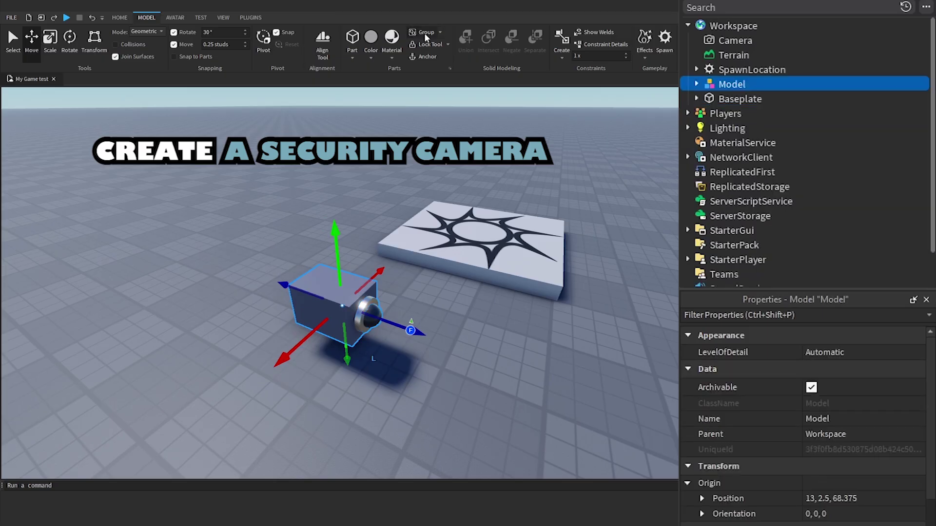
click(734, 85)
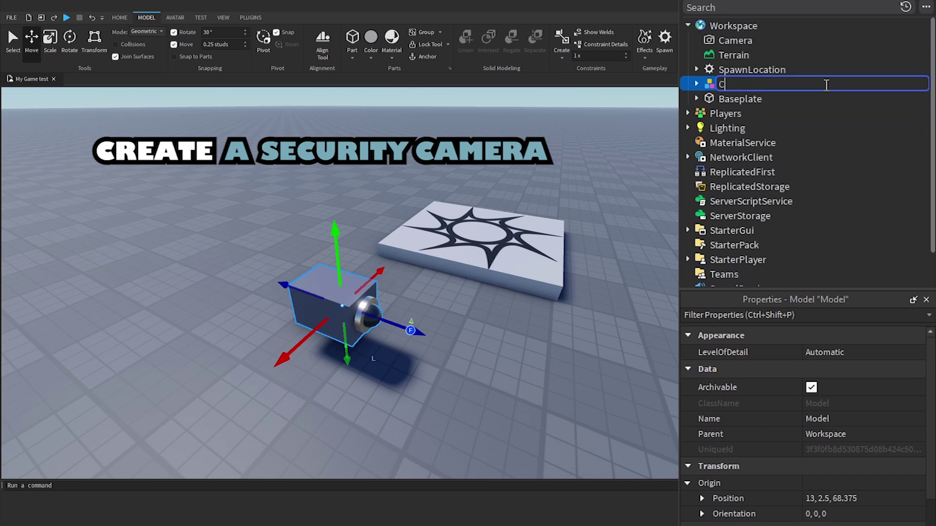
text(Camera1)
key(Return)
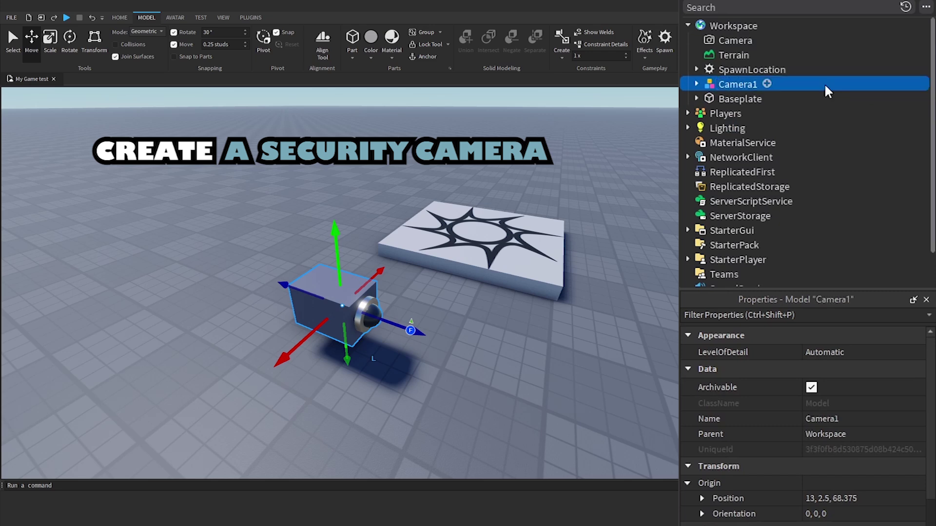
Step: Group the Camera1 model as a folder and rename the folder SecurityCameras
right_click(823, 83)
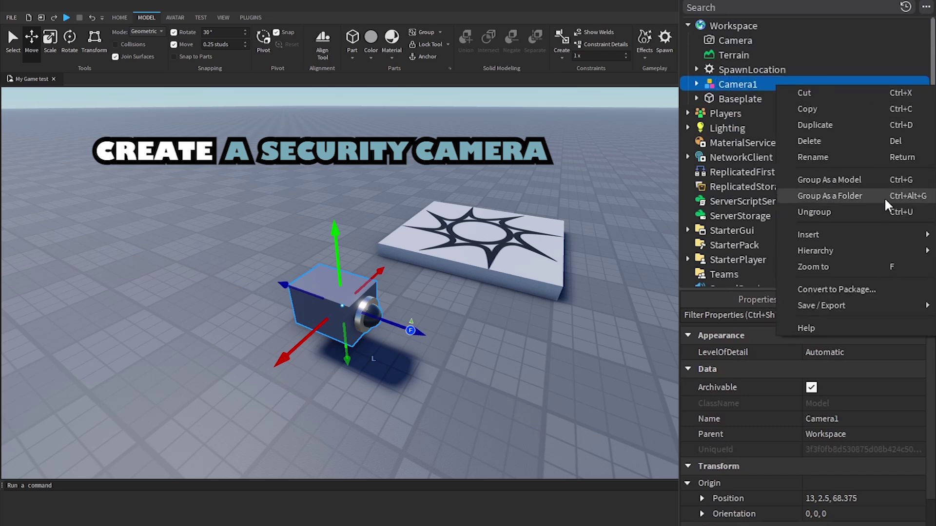
click(862, 195)
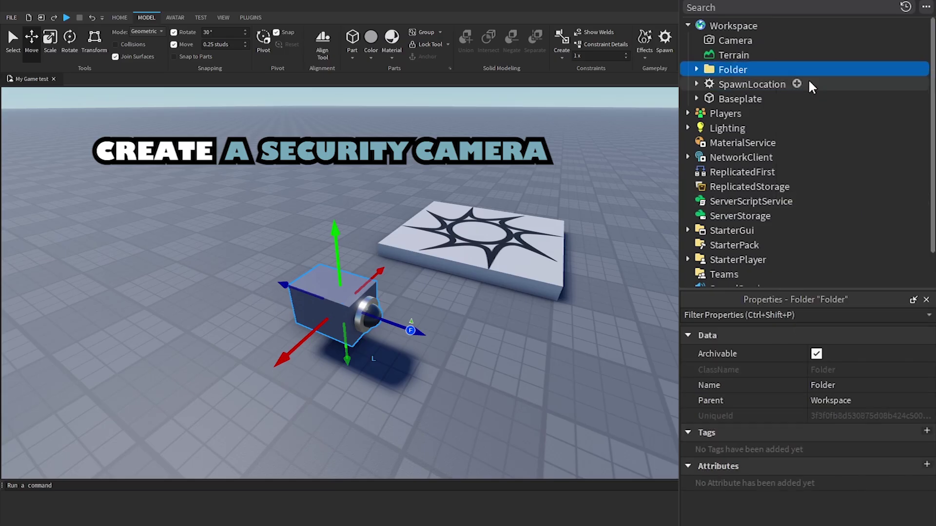
double_click(862, 76)
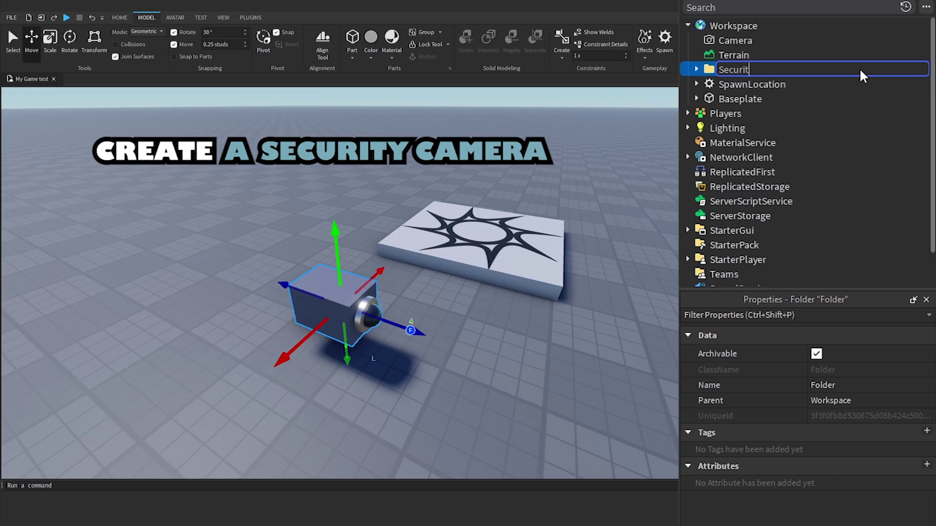
text(SecurityCameras)
key(Return)
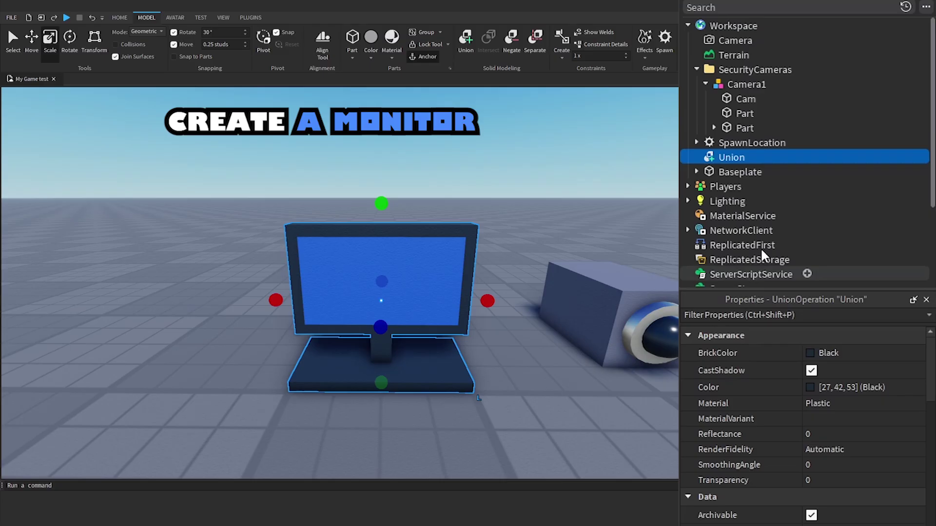
Step: Rename the monitor's union Controller and insert a ProximityPrompt into it
mouse_move(741, 162)
double_click(811, 159)
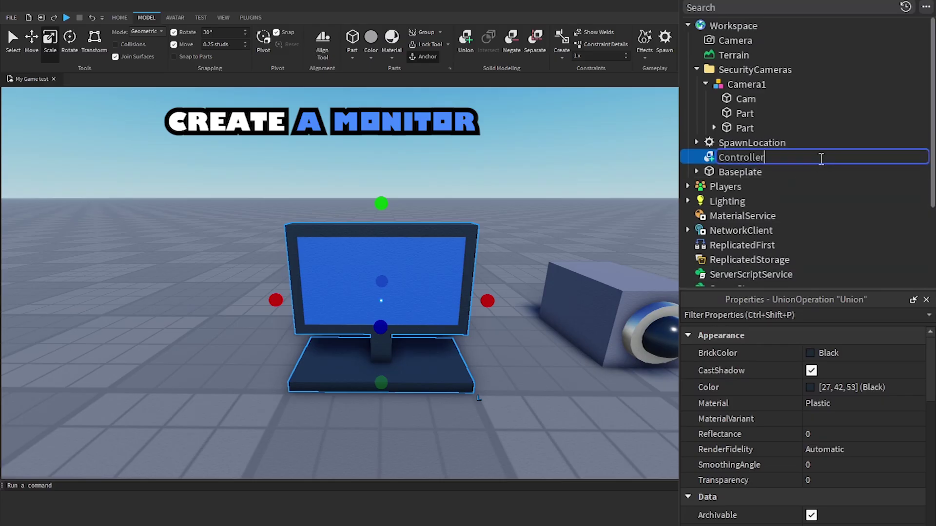
key(Return)
click(772, 156)
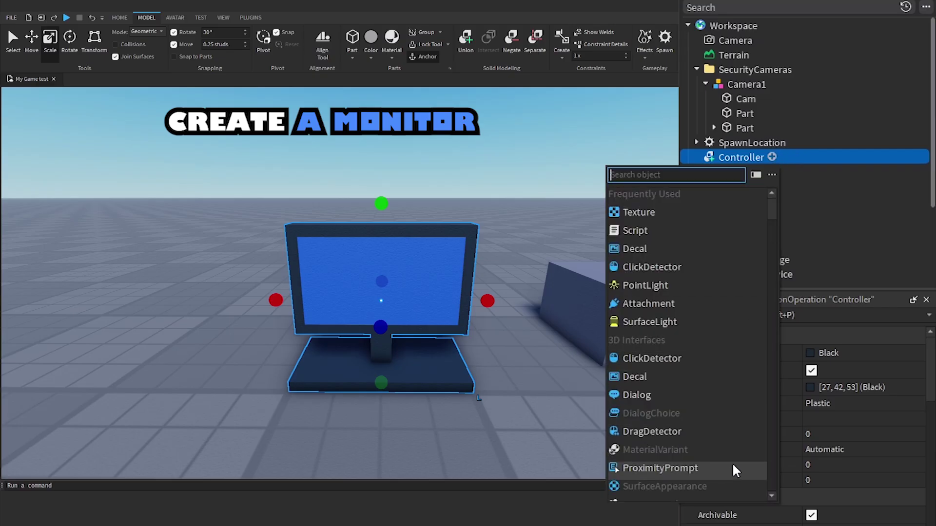
click(660, 469)
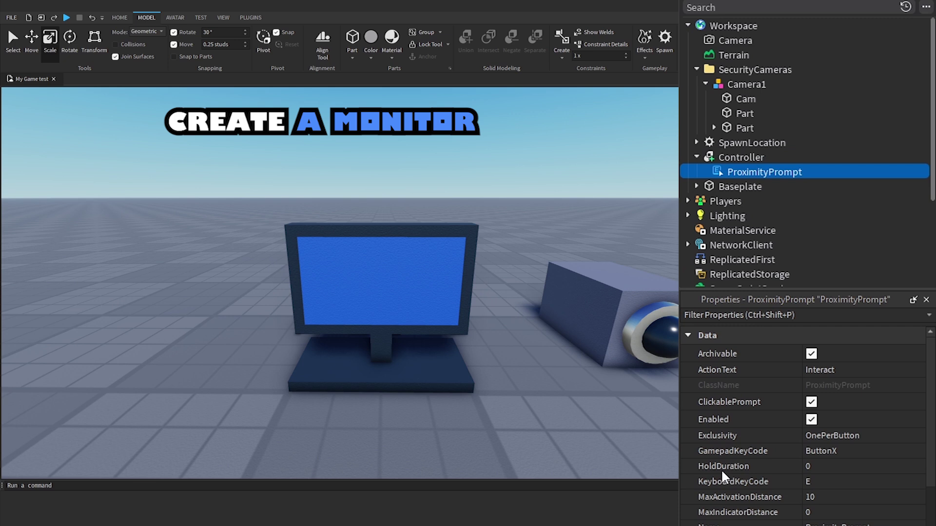
Step: Set the monitor's ProximityPrompt action text to Open Camera
click(856, 372)
text(O)
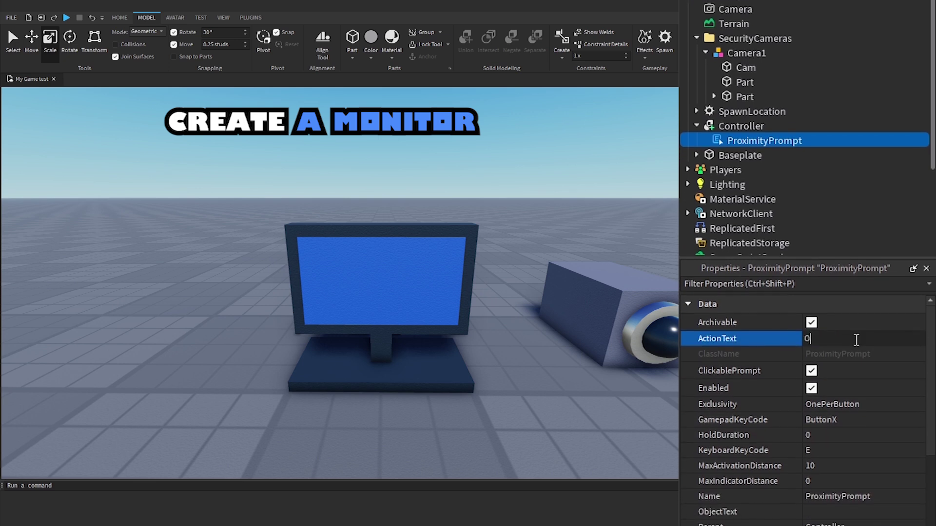
text(pen Camera)
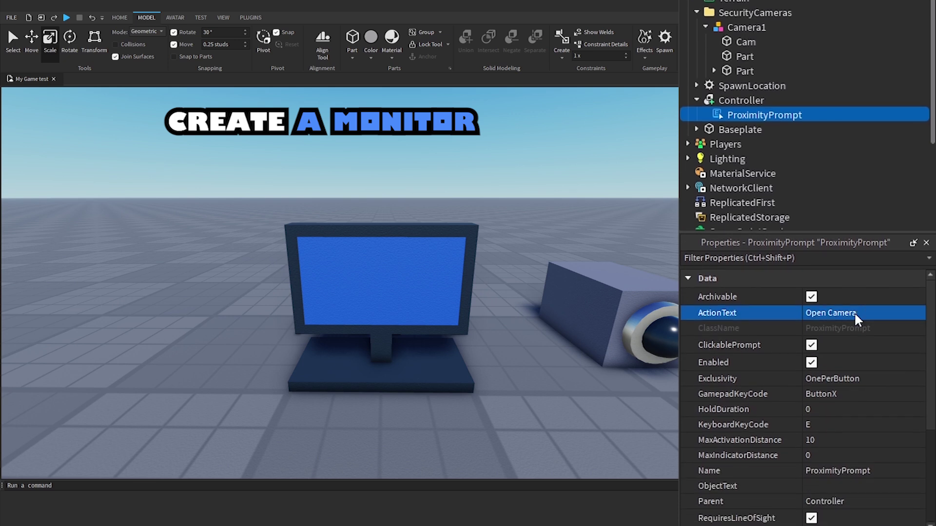
click(856, 486)
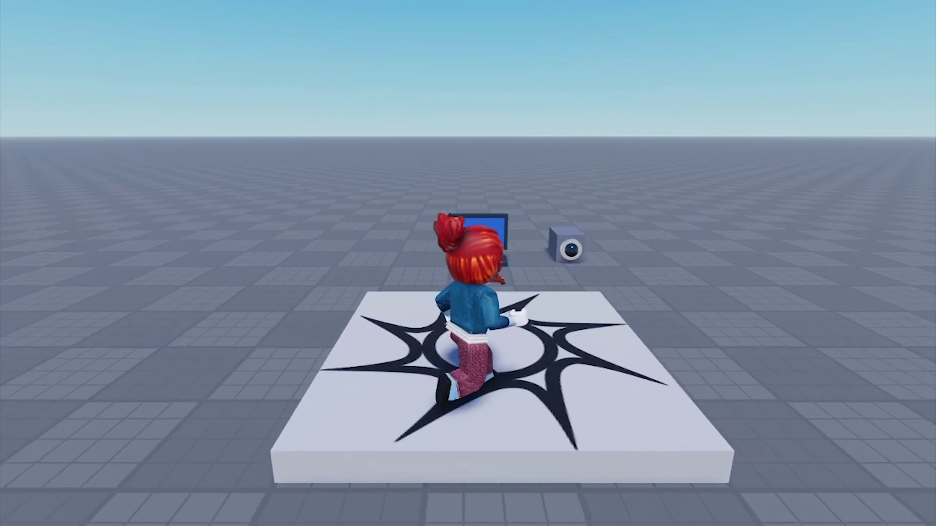
Step: Playtest the game by walking the character to the monitor and triggering its proximity prompt
key(w)
key(e)
key(e)
key(e)
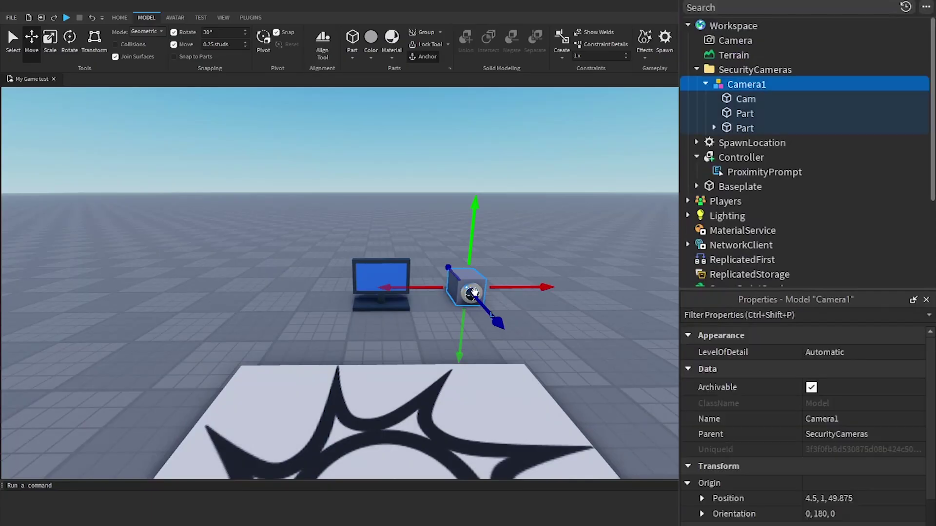
Step: Raise the Camera1 model above the ground and move it so it lines up behind and above the monitor
drag(465, 228, 460, 159)
drag(441, 218, 386, 176)
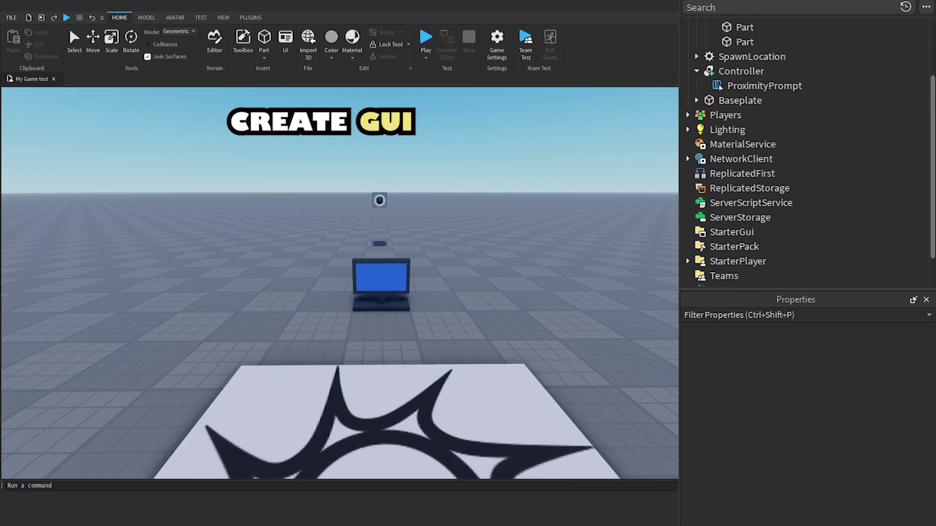
Step: Insert a ScreenGui into StarterGui and rename it SecurityCamera
scroll(804, 146, down, 2)
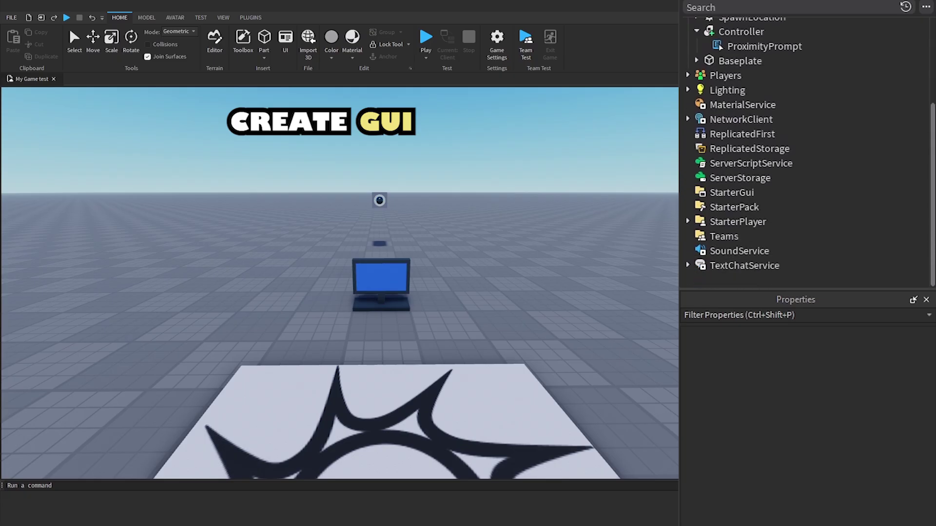
click(730, 192)
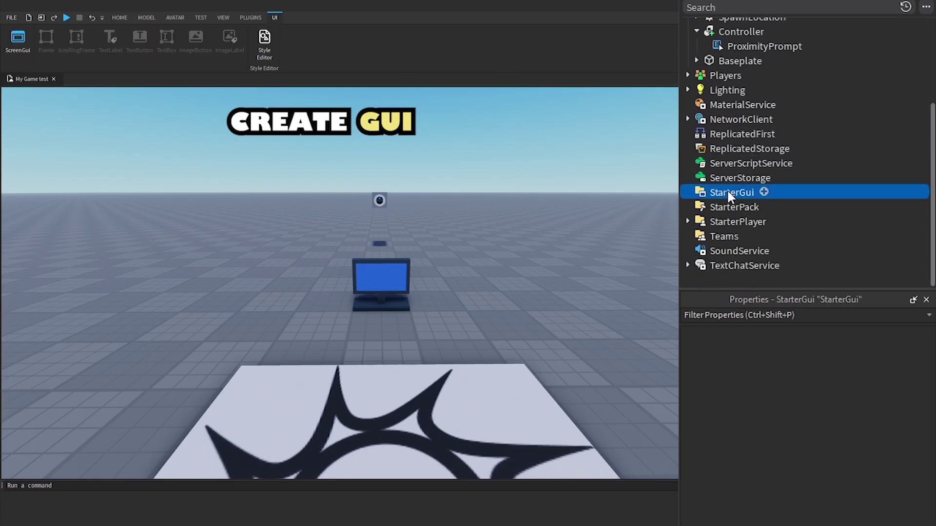
click(764, 191)
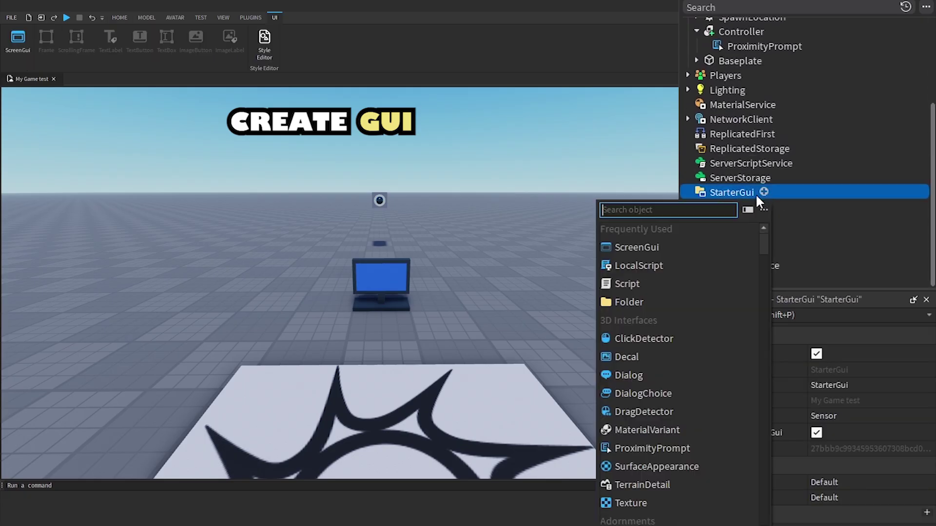
click(668, 247)
double_click(789, 206)
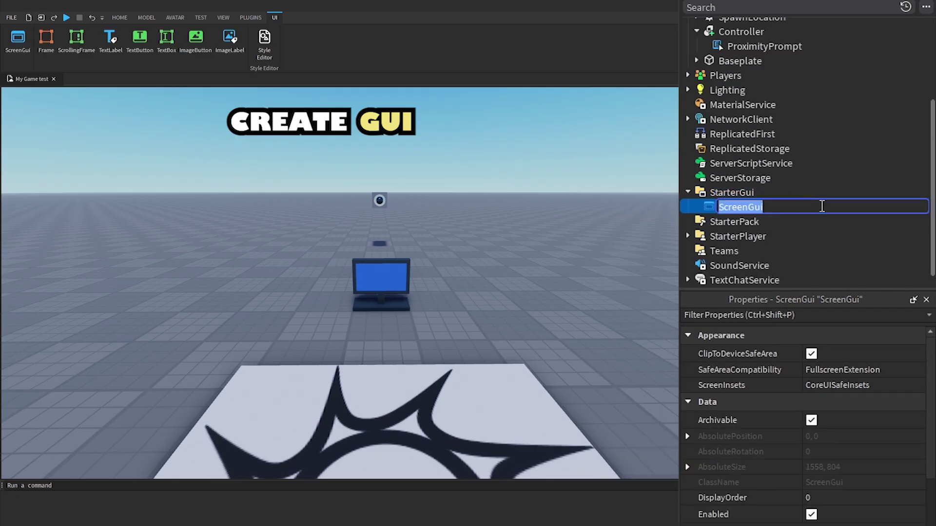
text(SecurityCame)
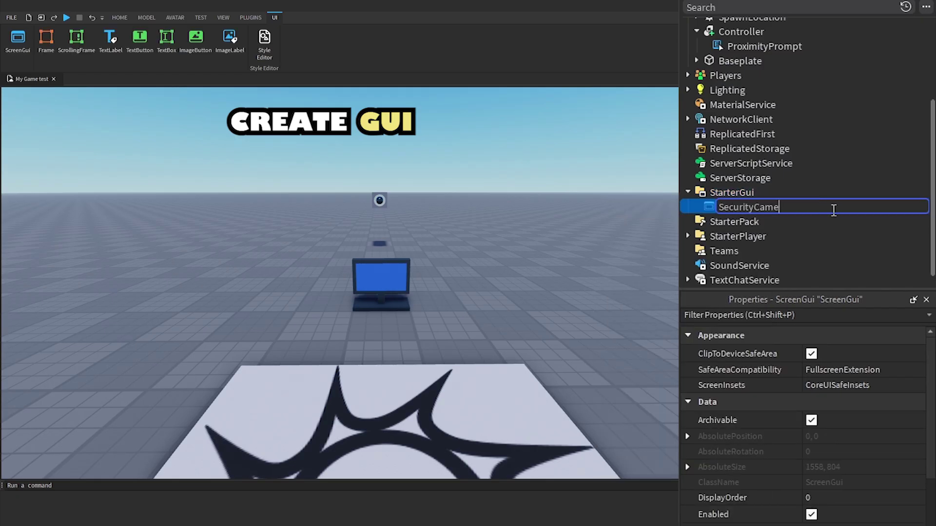
text(ra)
key(Return)
Step: Add a frame named ControlFrame to the SecurityCamera GUI and size it about 575 x 159 near the view's lower centre
click(799, 207)
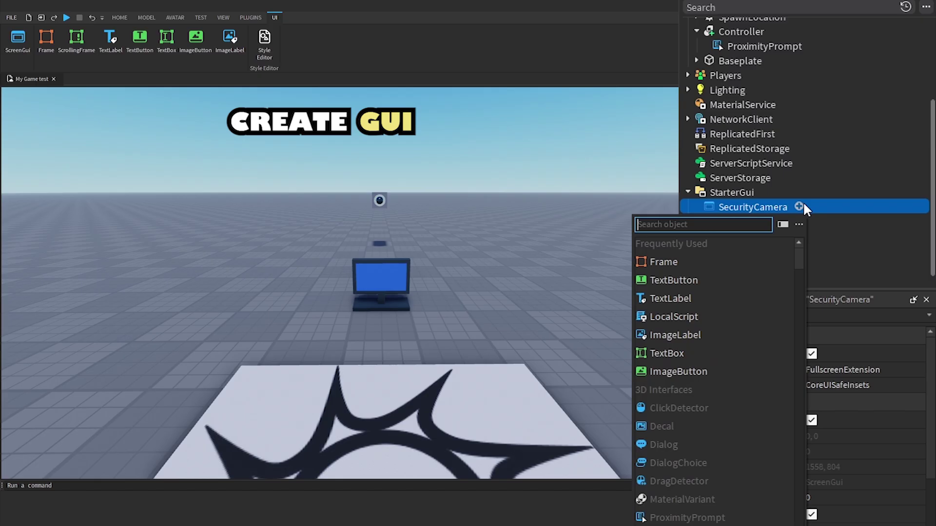
click(719, 265)
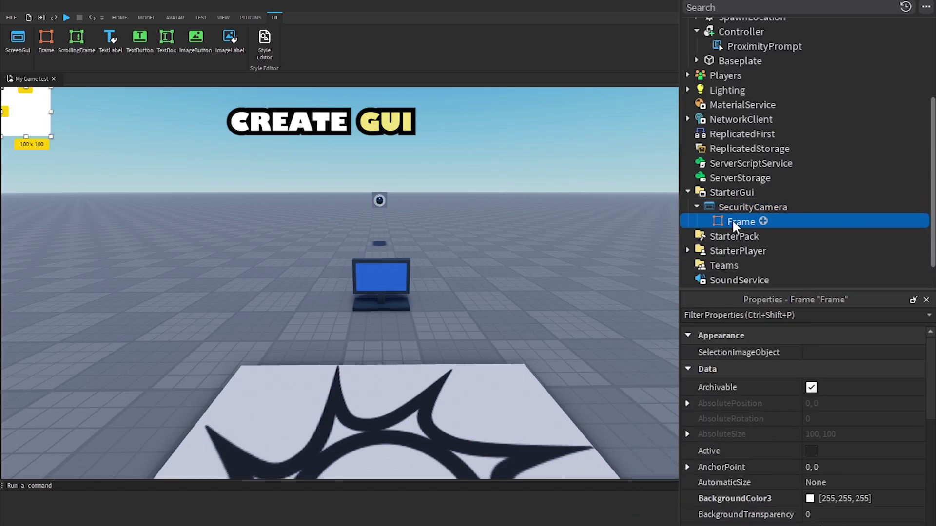
double_click(733, 224)
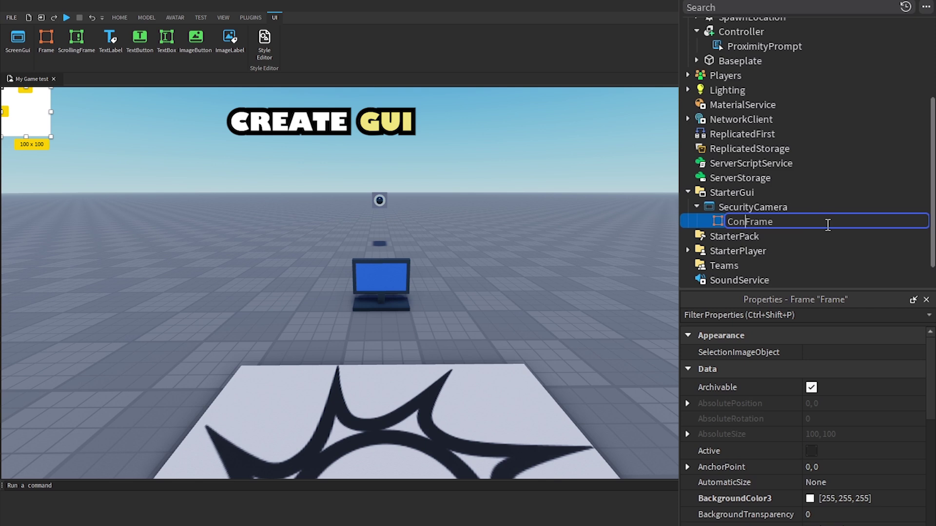
key(Return)
drag(25, 112, 269, 389)
drag(293, 413, 527, 443)
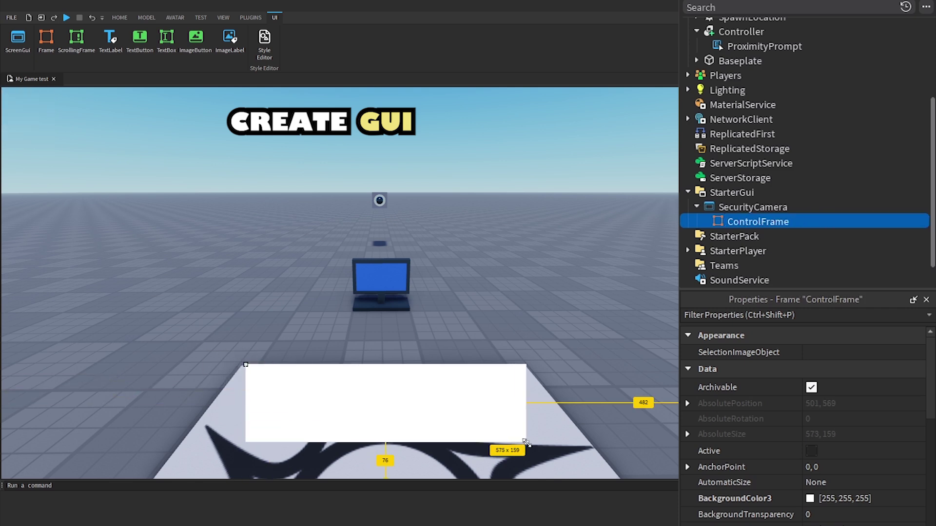
Step: Add a text button named Back with the text Back to ControlFrame, centred on the frame's left edge
click(797, 221)
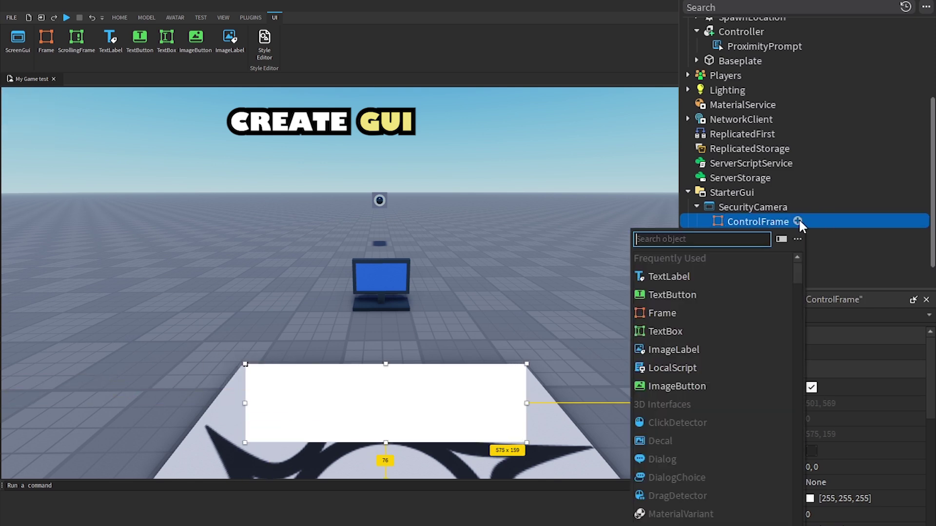
click(676, 296)
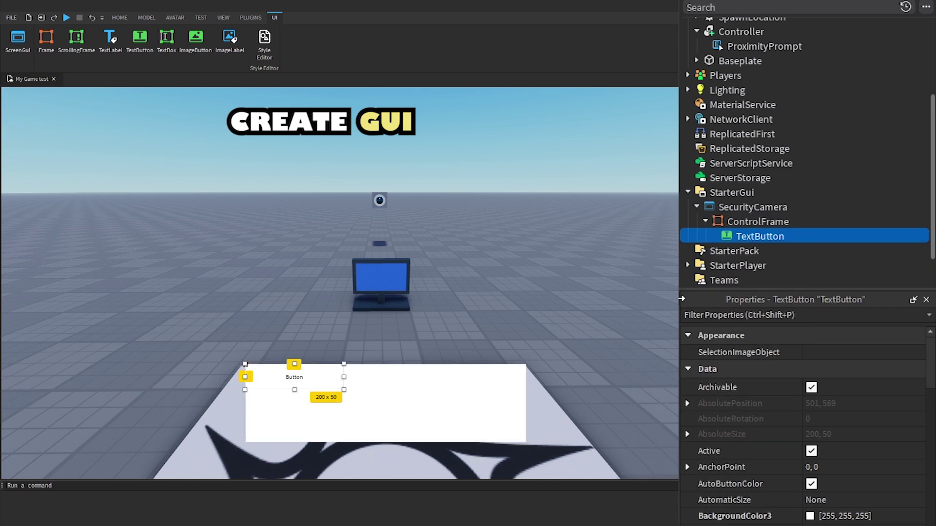
double_click(773, 234)
text(Back)
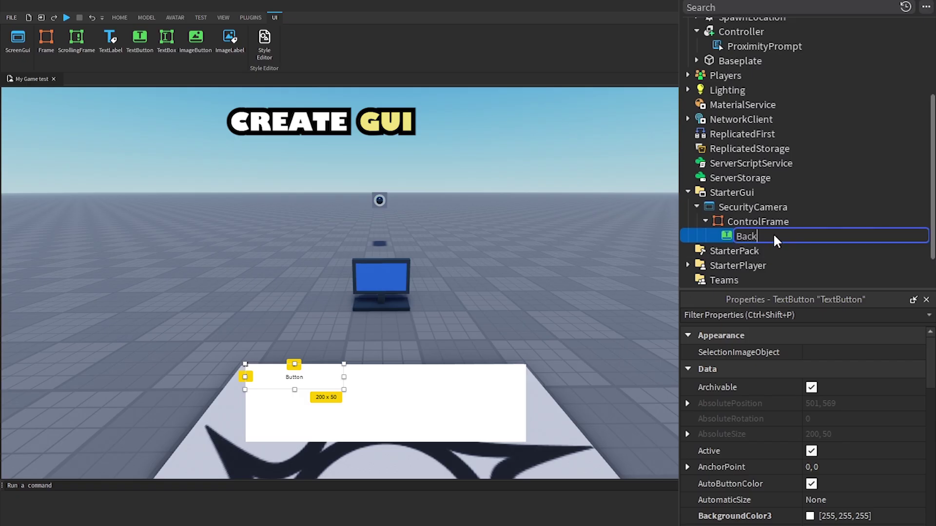
key(Return)
scroll(902, 400, down, 10)
click(863, 437)
text(B)
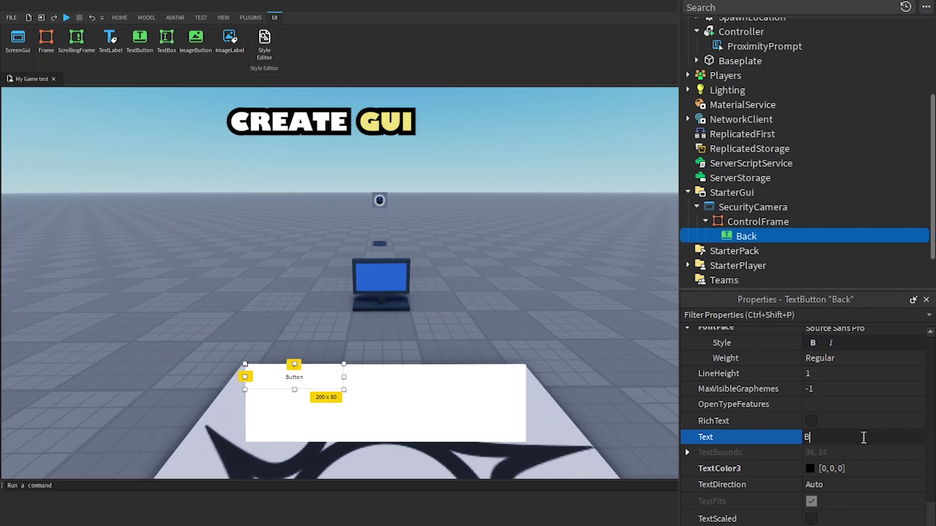
text(ack)
key(Return)
Step: Add a text button named Next with the text Next to ControlFrame, centred on the frame's right edge
click(797, 221)
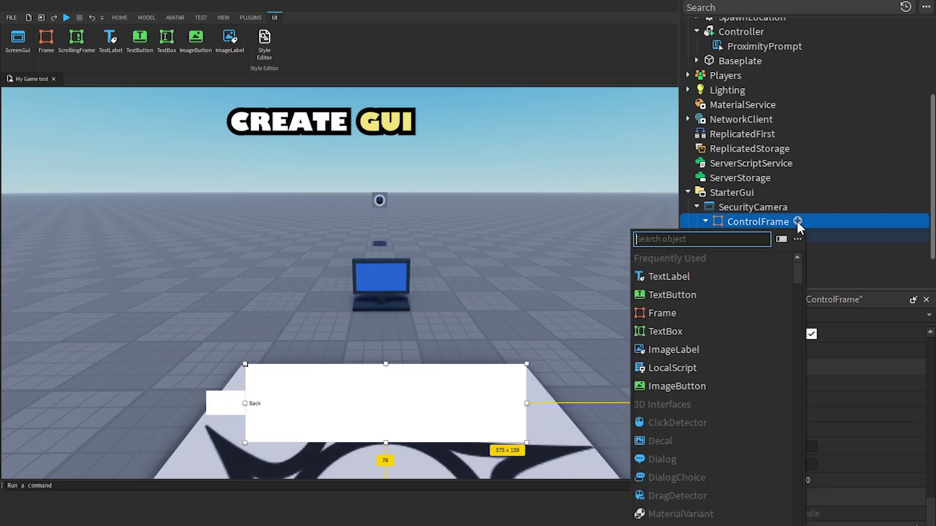
text(N)
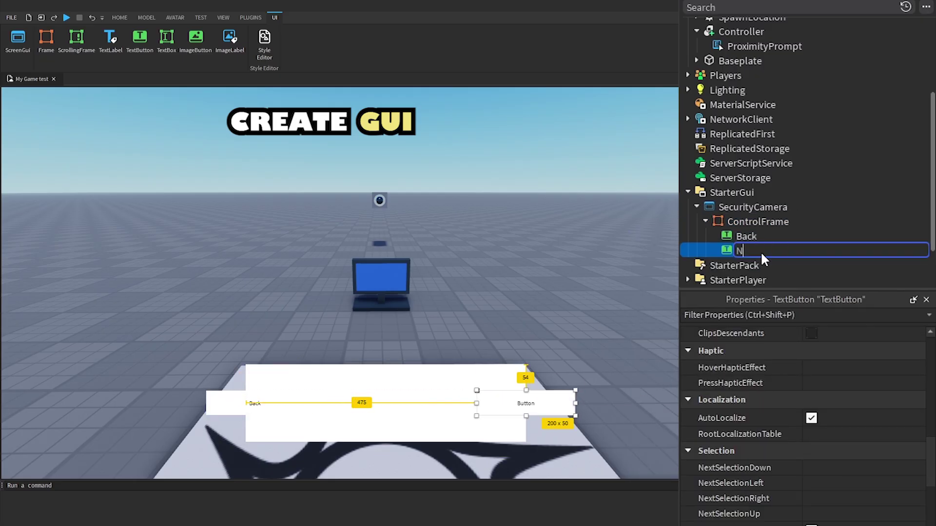
text(ext)
key(Return)
scroll(857, 420, down, 10)
click(857, 394)
text(Next)
key(Return)
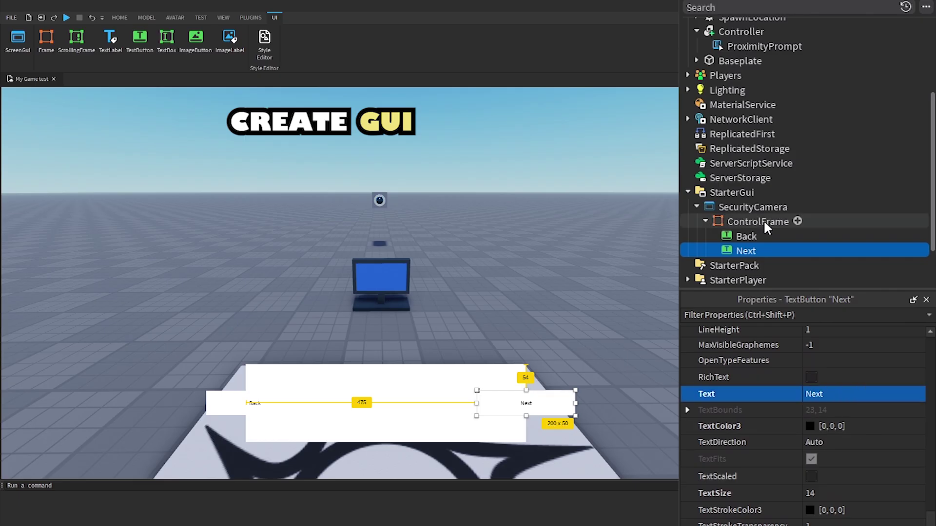
Step: Add a text button named Exit with the text Exit to ControlFrame, centred on the frame's bottom edge
click(764, 223)
double_click(769, 267)
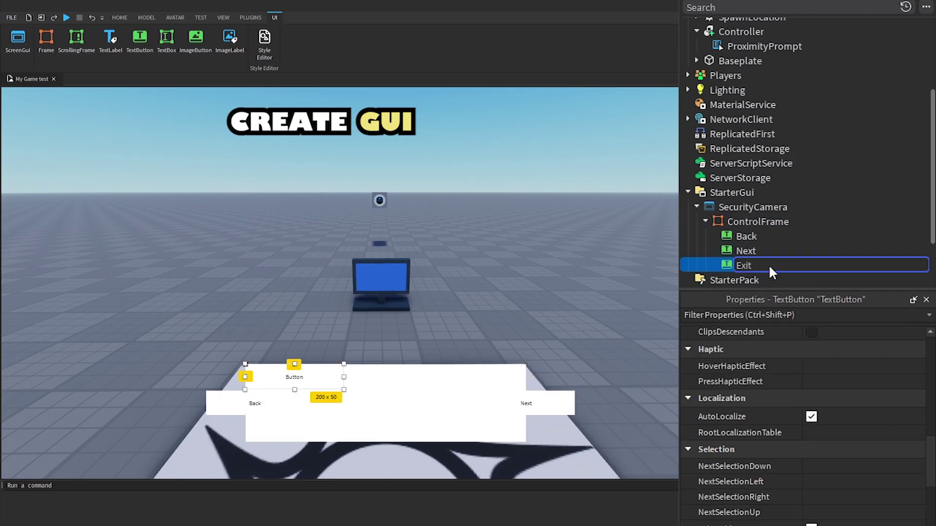
key(Return)
scroll(829, 414, down, 8)
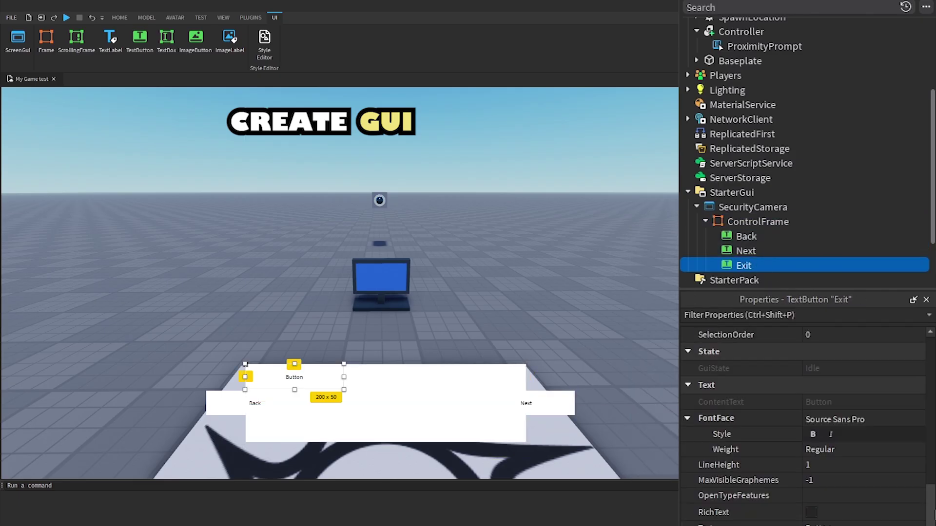
click(832, 373)
text(Exit)
key(Return)
drag(323, 383, 414, 449)
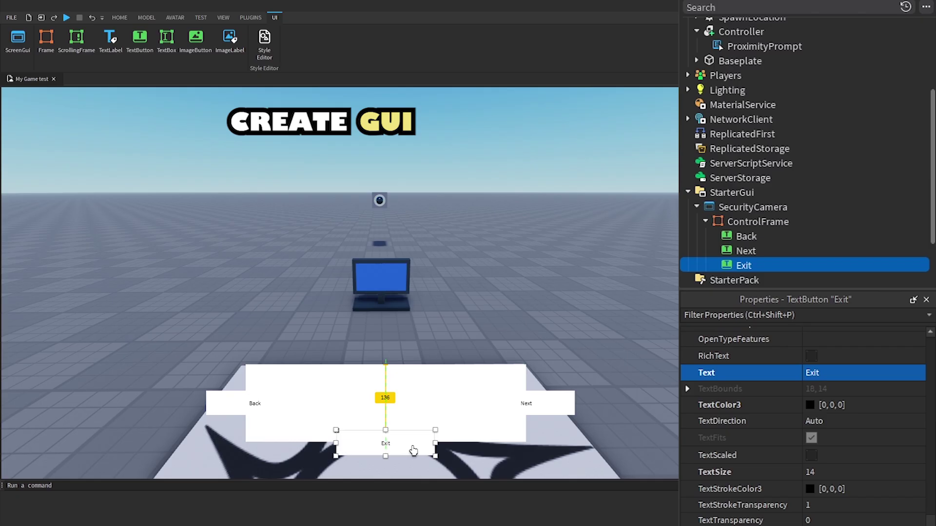
Step: Add a text label named CameraNumber at the centre of ControlFrame and turn on text scaling for it
click(796, 222)
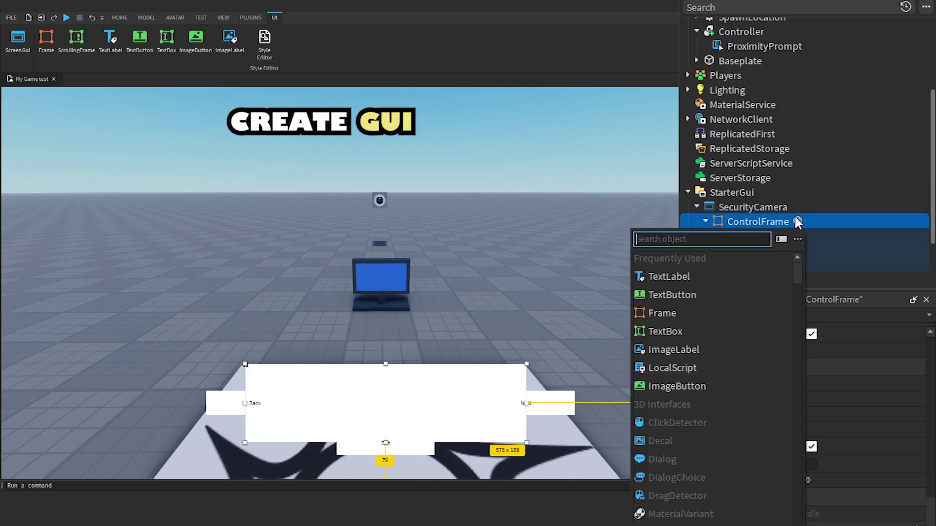
click(666, 277)
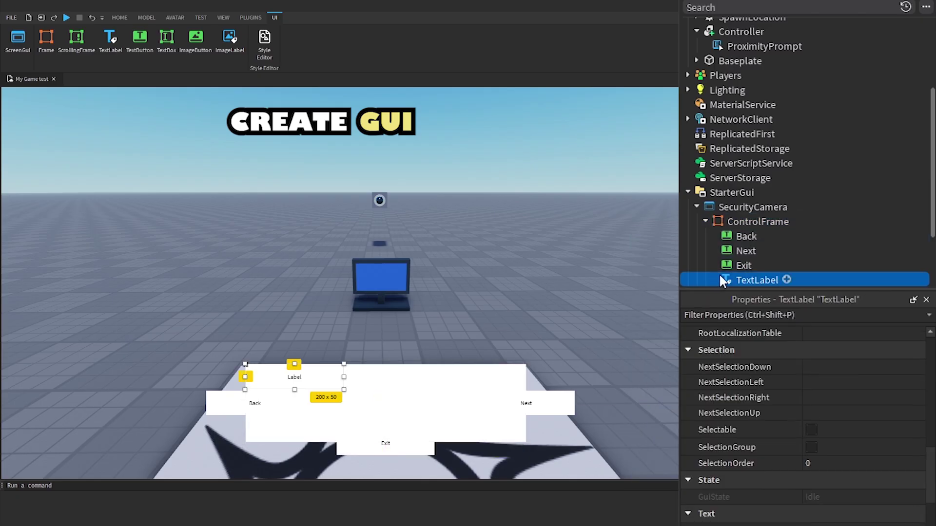
double_click(745, 280)
text(CameraNumber)
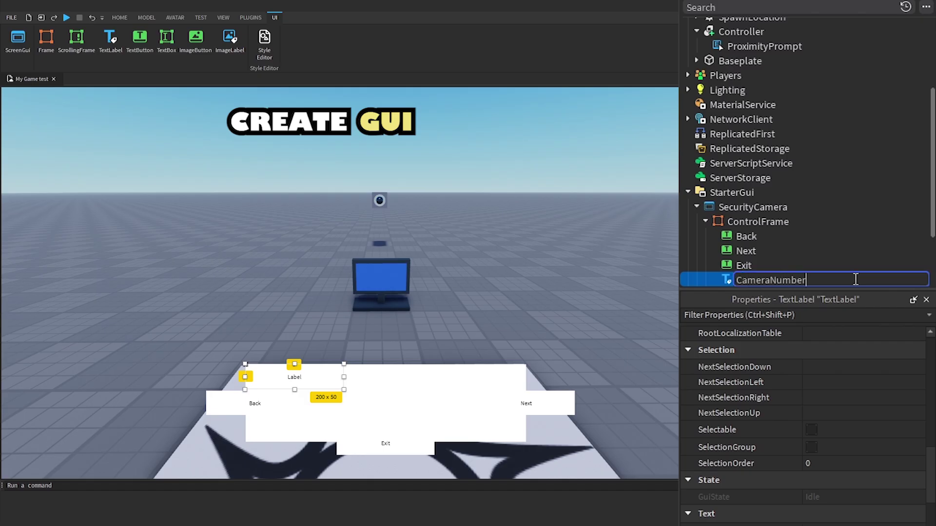
key(Return)
scroll(855, 279, down, 1)
drag(314, 374, 406, 401)
scroll(828, 436, down, 5)
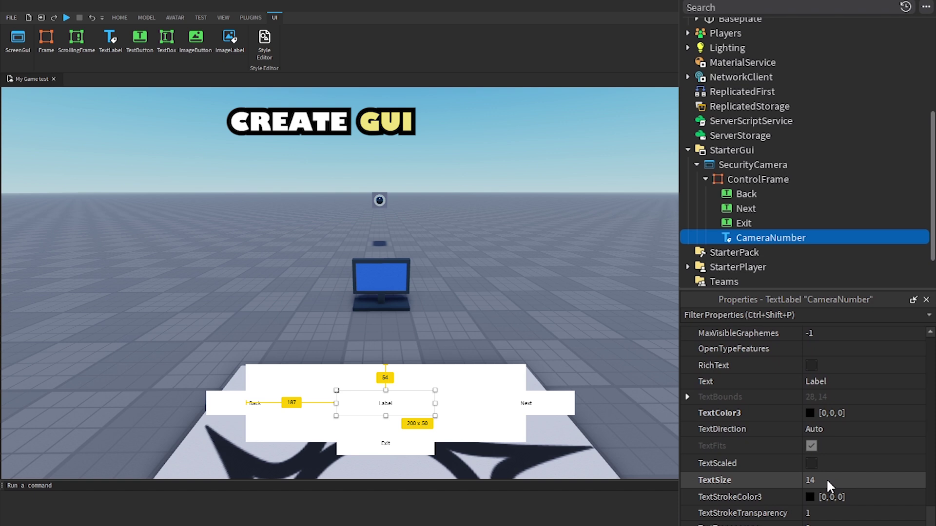
click(811, 463)
Step: Recolour the backgrounds of the Back, Next and Exit buttons light grey, using a colour value of 200
click(745, 224)
shift+click(746, 194)
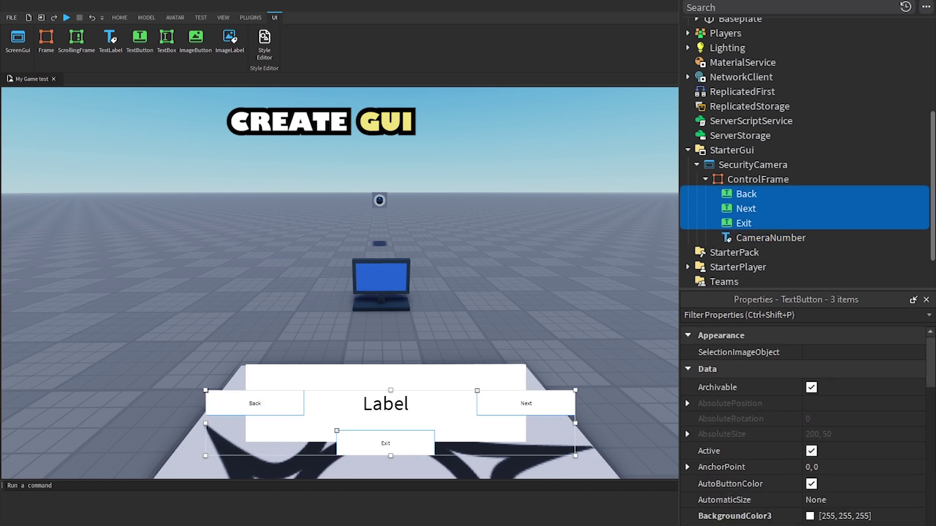
click(810, 515)
double_click(527, 309)
text(200)
click(532, 344)
click(649, 363)
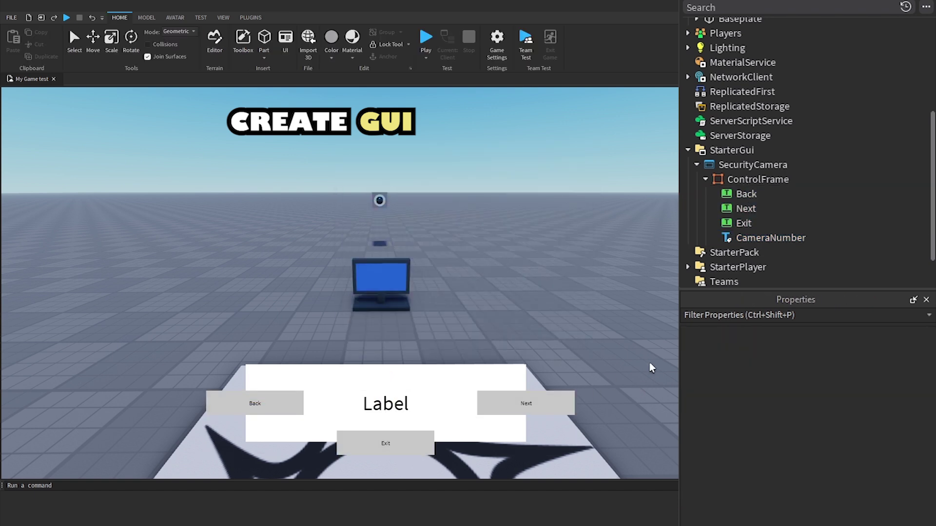
Step: Insert a LocalScript into the SecurityCamera ScreenGui and rename the script SecurityCamera
click(757, 167)
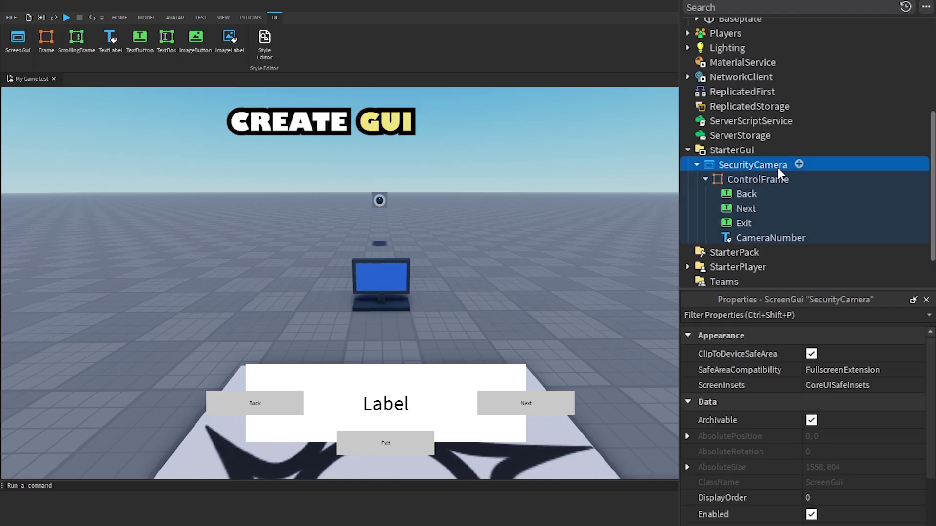
click(798, 165)
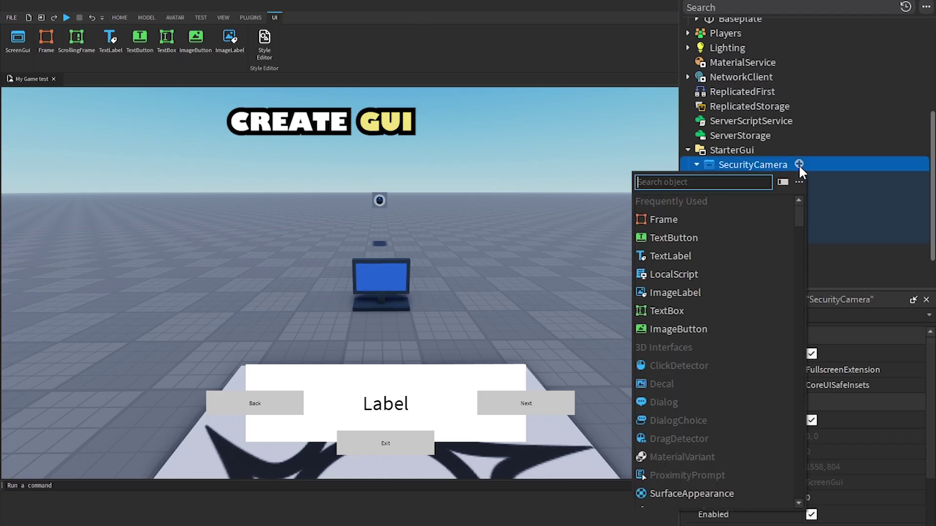
click(675, 277)
click(751, 180)
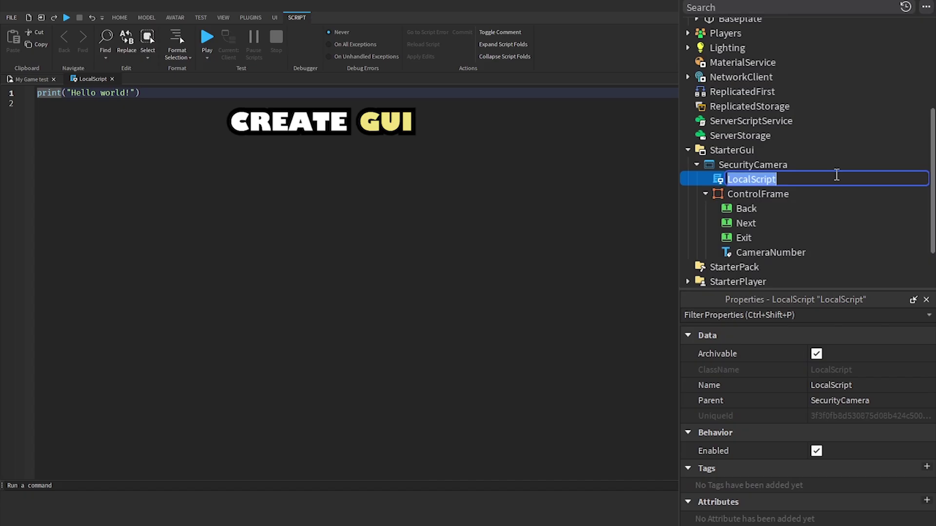
text(SecurityCam)
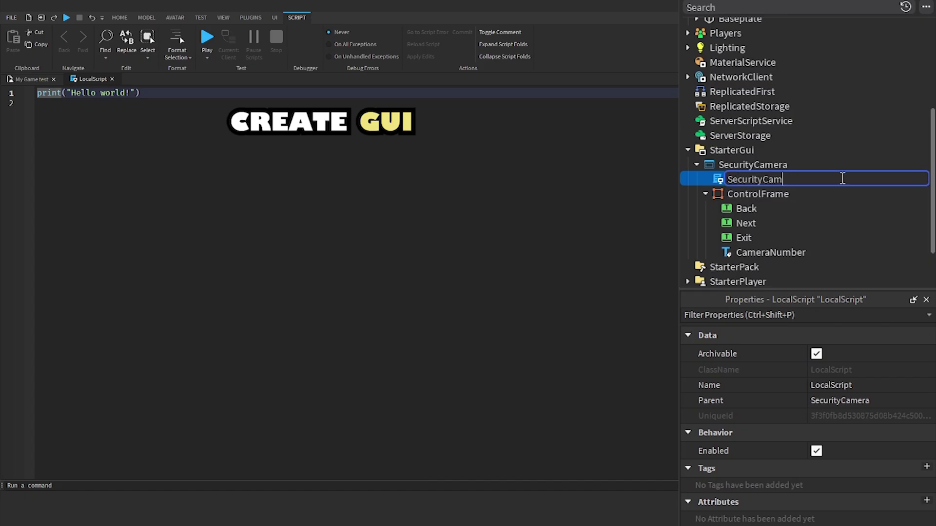
text(era)
key(Return)
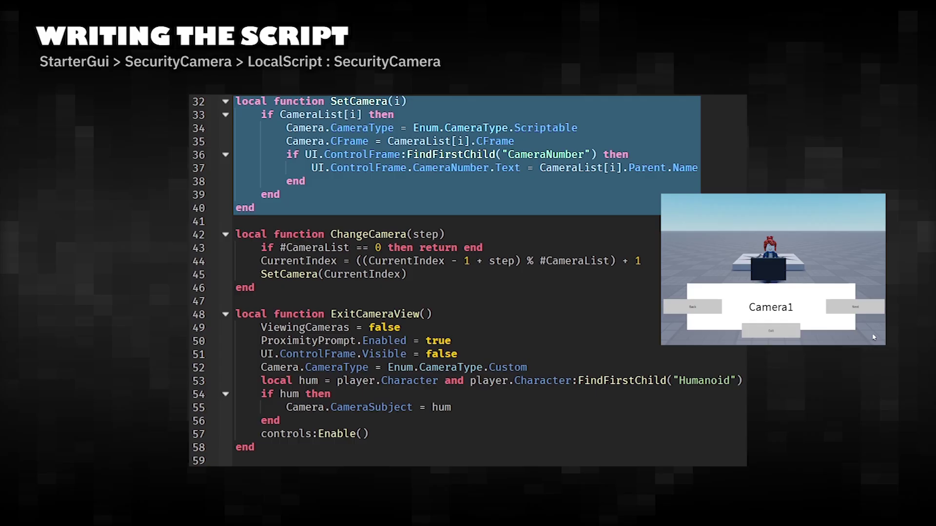
Step: Play-test the scripted functions by advancing through the cameras with Next, and leave the camera view with Exit
click(863, 312)
click(863, 312)
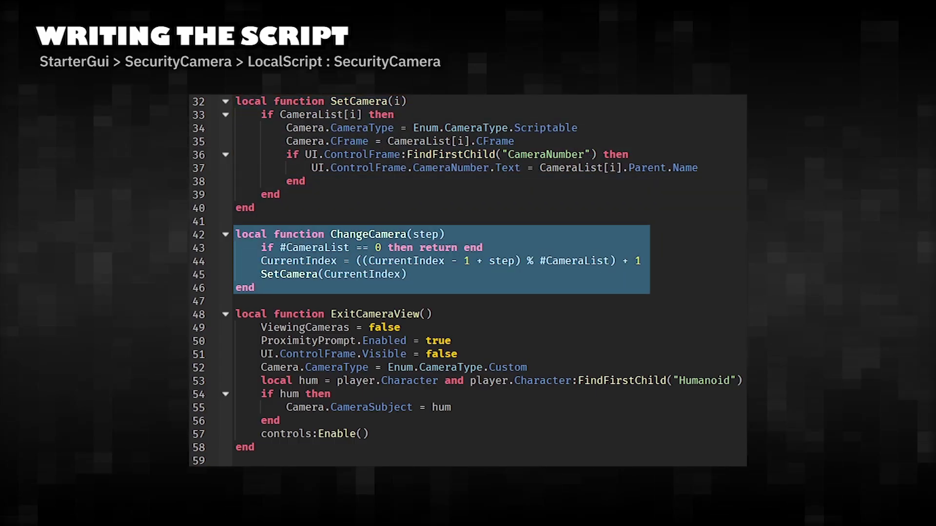
click(863, 311)
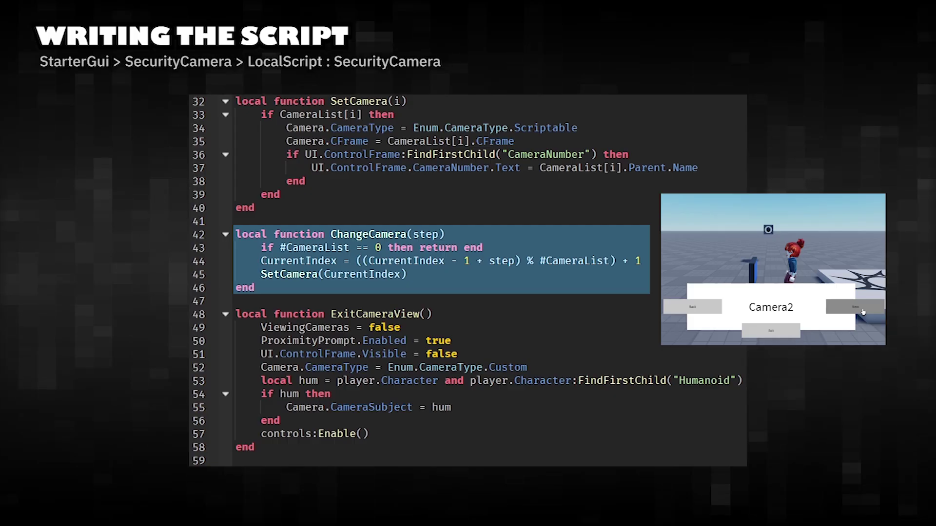
click(863, 312)
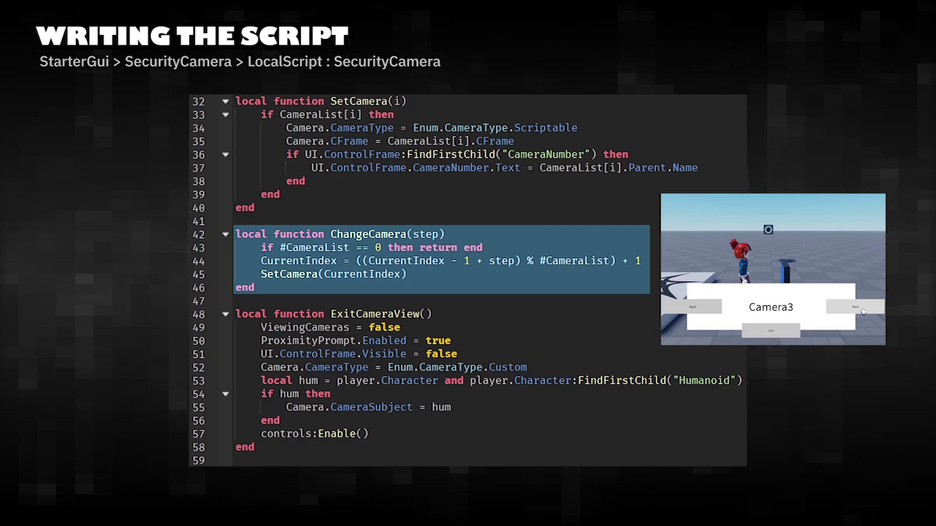
click(862, 312)
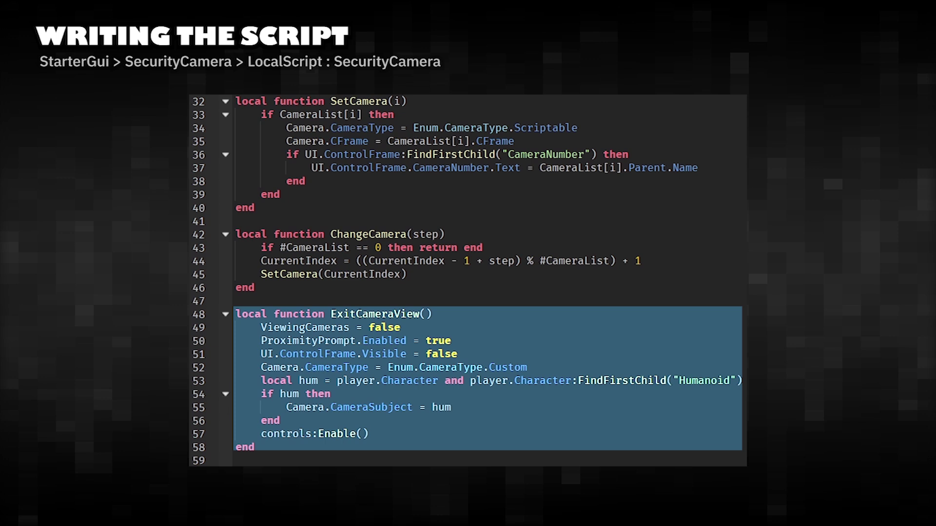
click(768, 331)
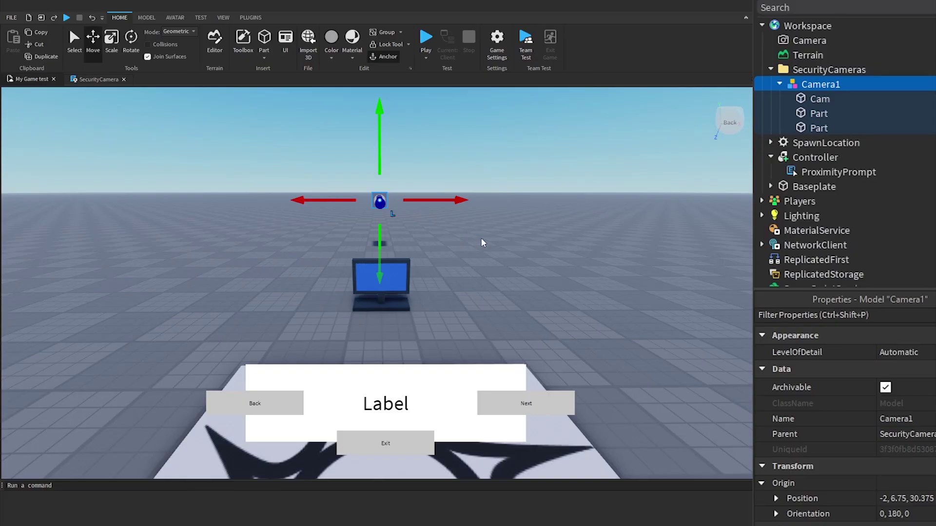
Step: Duplicate the Camera1 model, rotate the copy 90 degrees and place it to the left of the monitor
key(ctrl+d)
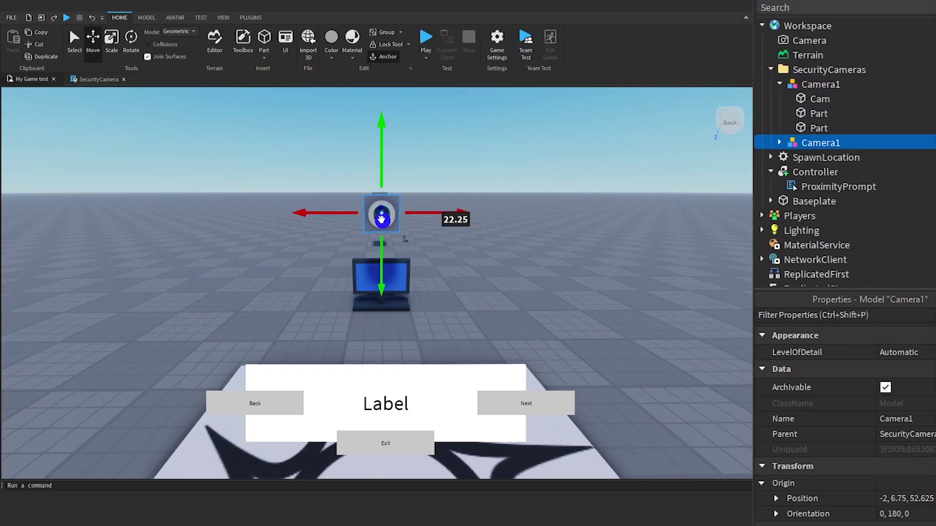
key(ctrl+r)
drag(436, 215, 742, 215)
Step: Rename the duplicated camera model Camera2
double_click(843, 142)
click(845, 143)
key(BackSpace)
text(2)
key(Return)
Step: Place a duplicate of Camera2, turned 180 degrees, on the monitor's opposite side at 16, 6.75, 52.625 and name it Camera3
key(ctrl+d)
key(ctrl+r)
key(ctrl+r)
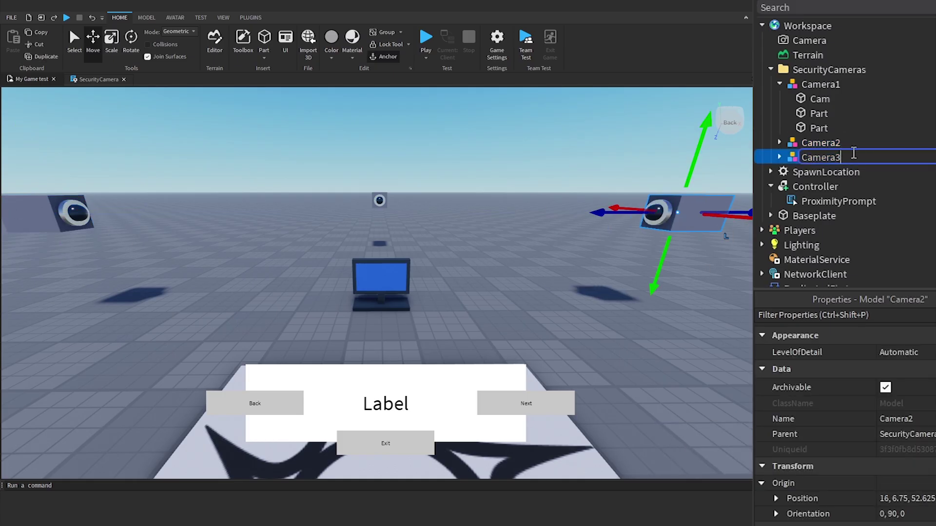
key(Return)
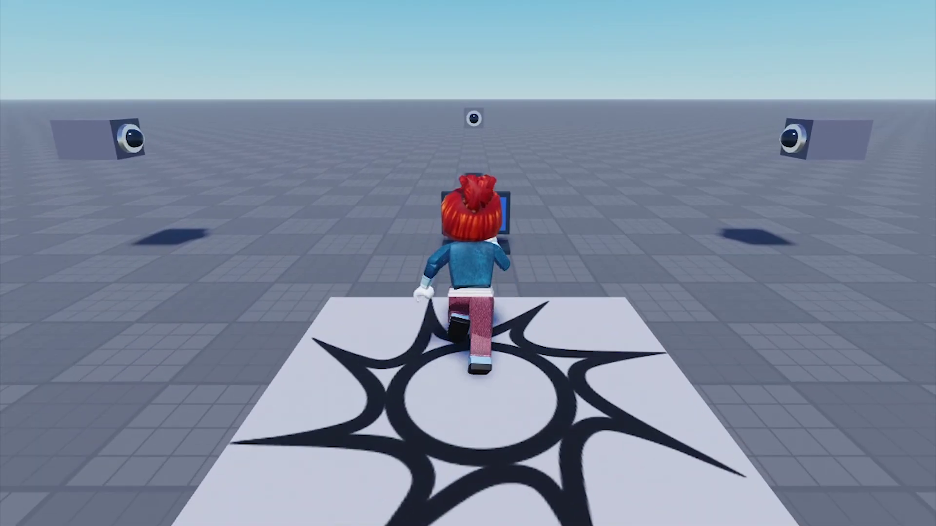
Step: Walk the character to the monitor in a play test, open the camera view and advance through all three cameras back to Camera1
key(w)
key(e)
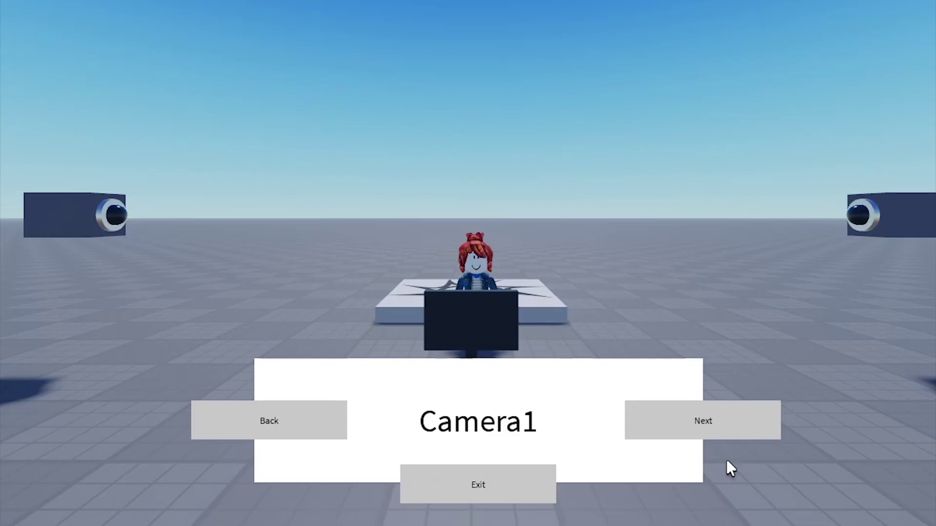
click(721, 430)
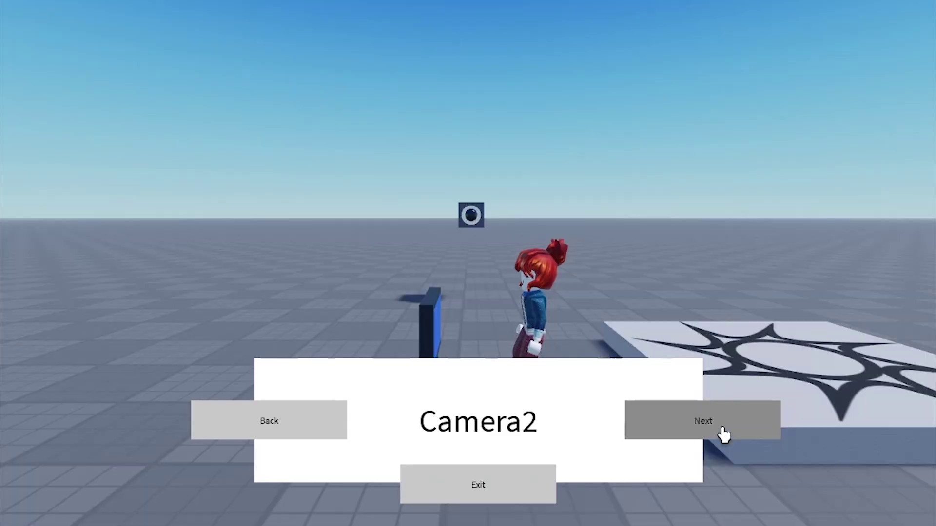
click(724, 434)
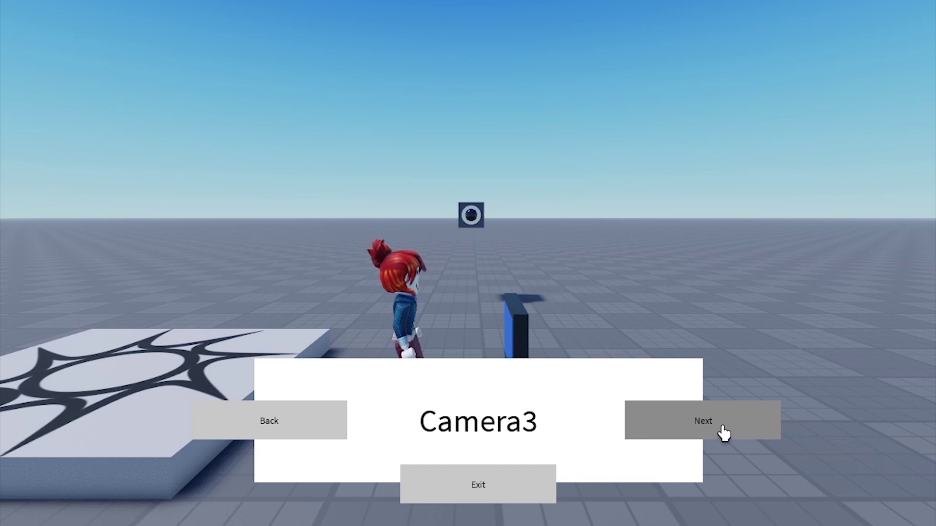
click(724, 433)
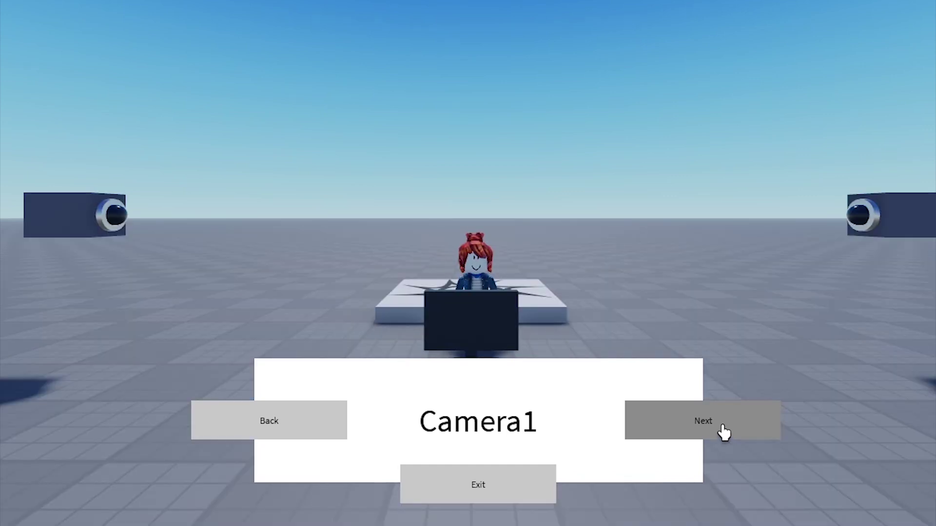
Step: Step backwards through the cameras to Camera1 with Back, and leave the camera view with Exit
click(282, 418)
click(280, 418)
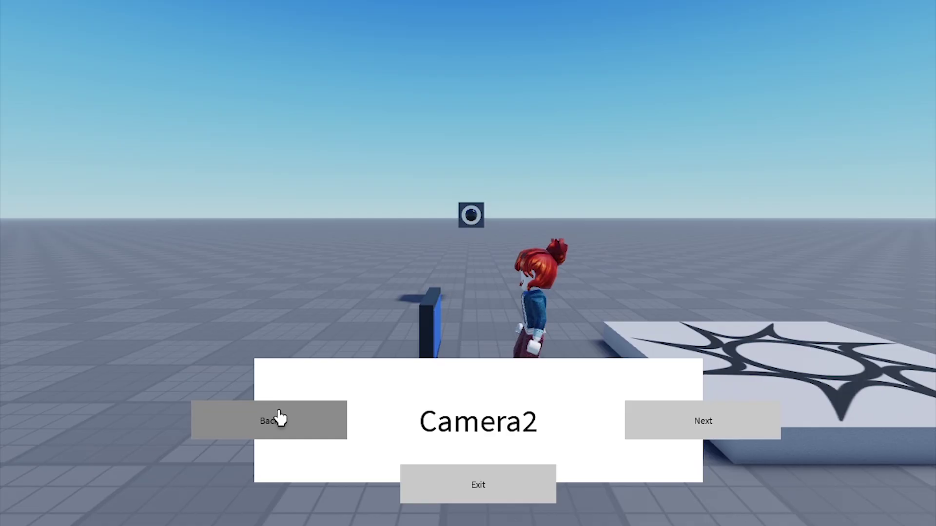
click(281, 418)
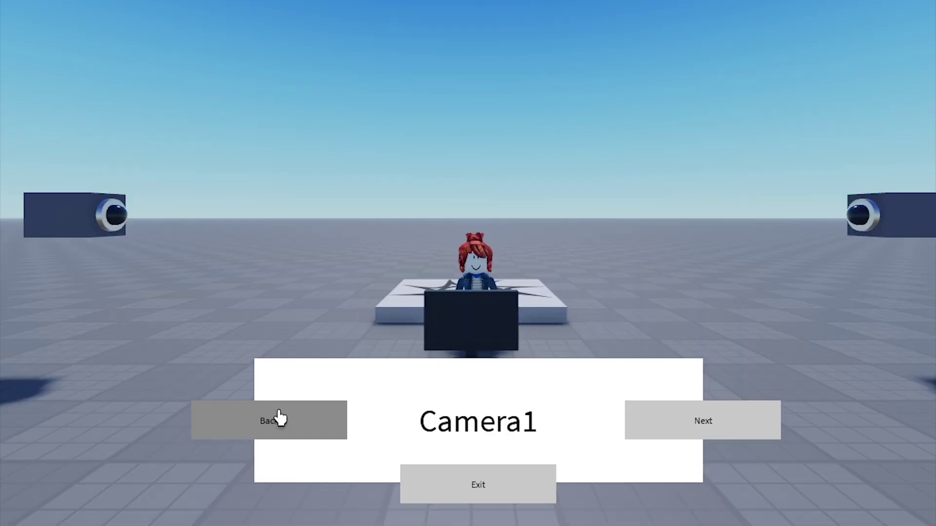
click(463, 488)
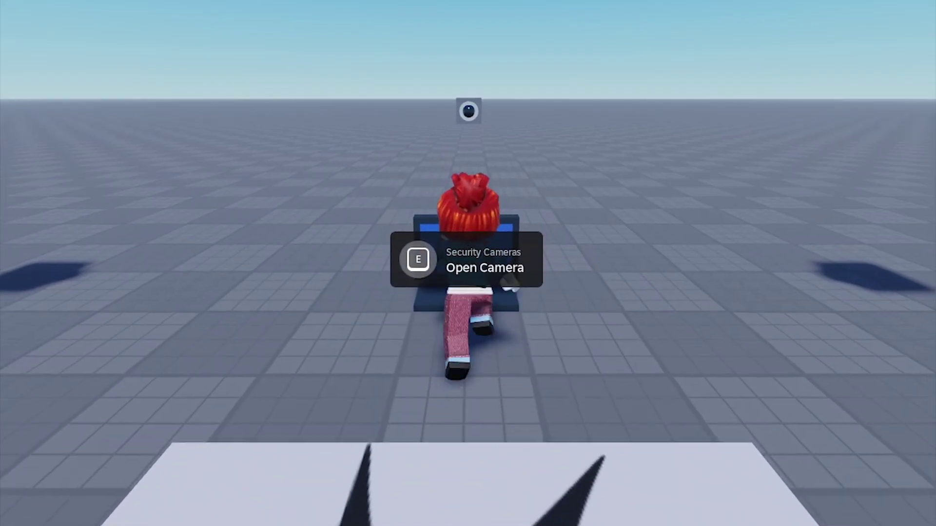
Step: Open the camera view with the restyled control panel and advance through the cameras with its forward arrow
key(e)
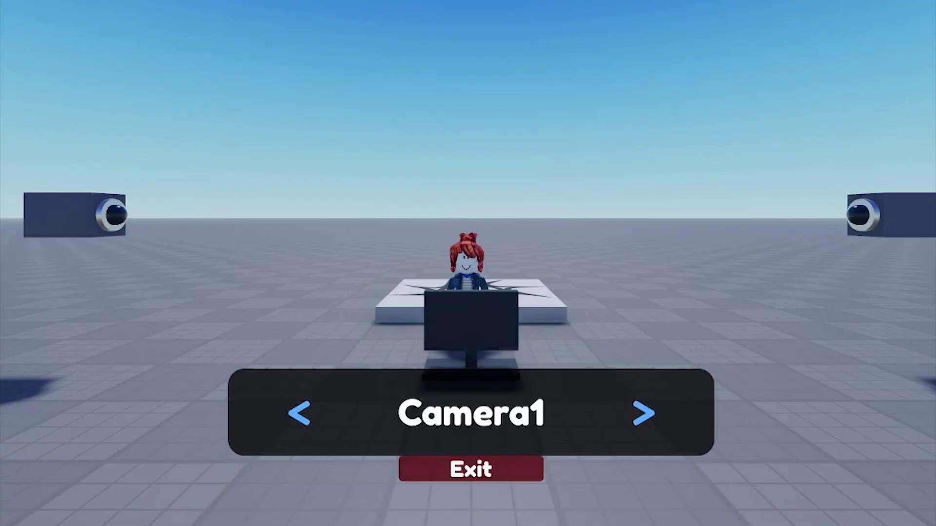
click(648, 415)
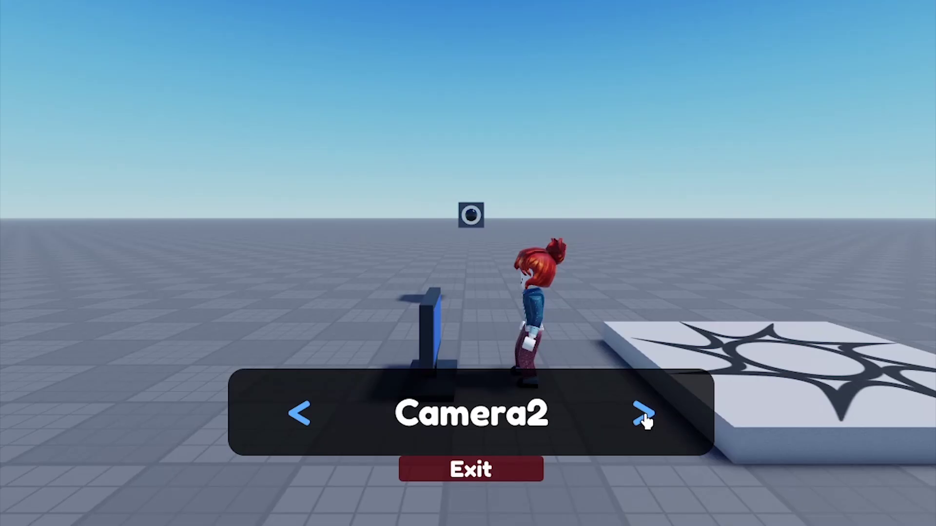
click(647, 418)
click(648, 424)
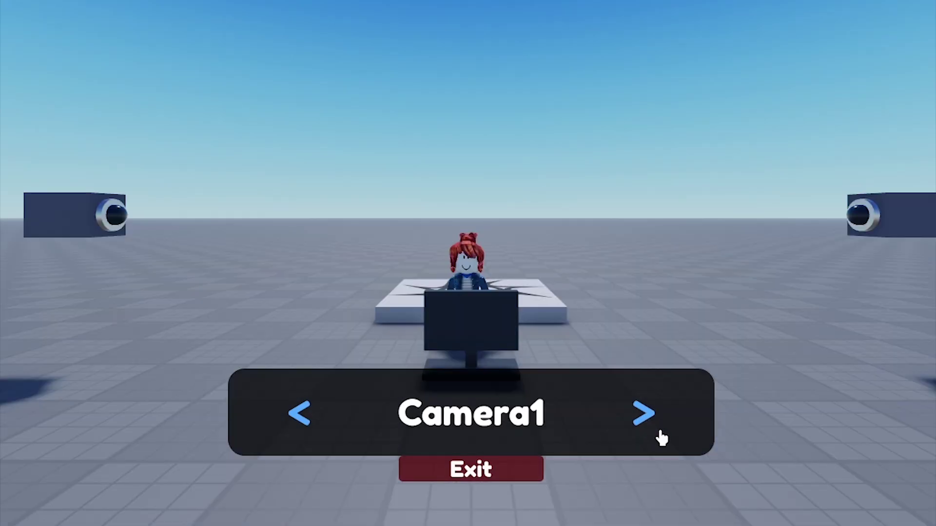
Step: Cycle backwards through the cameras with the restyled panel's back arrow, and exit the camera view
click(303, 422)
click(303, 424)
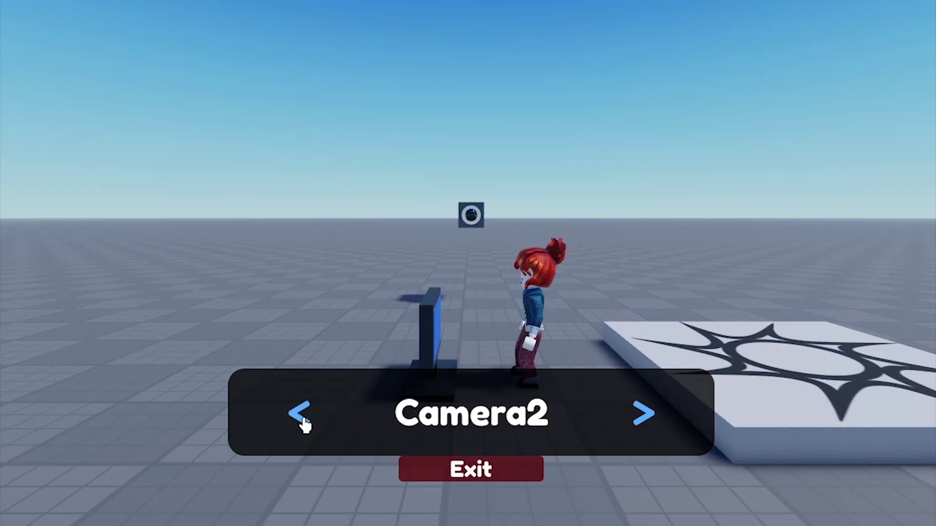
click(303, 424)
click(521, 487)
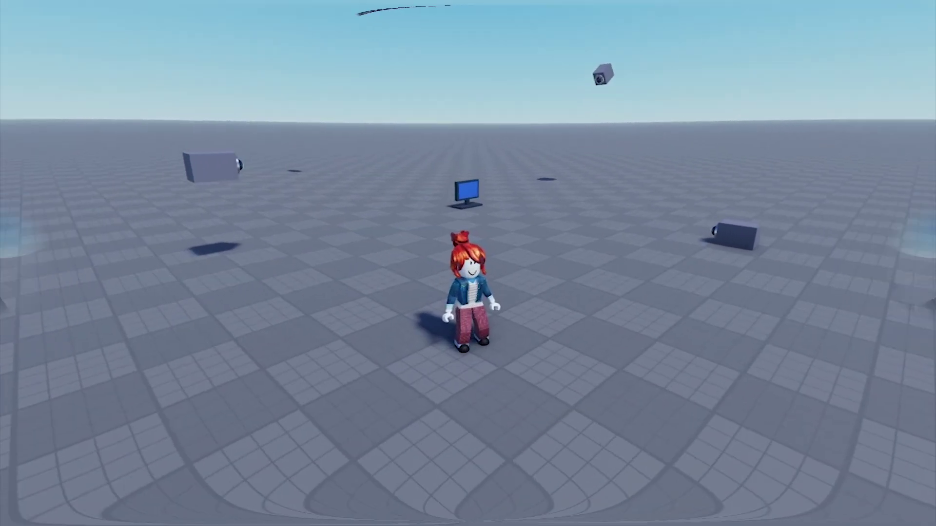
Step: Walk the character towards the monitor in the layout with additional security cameras
key(w)
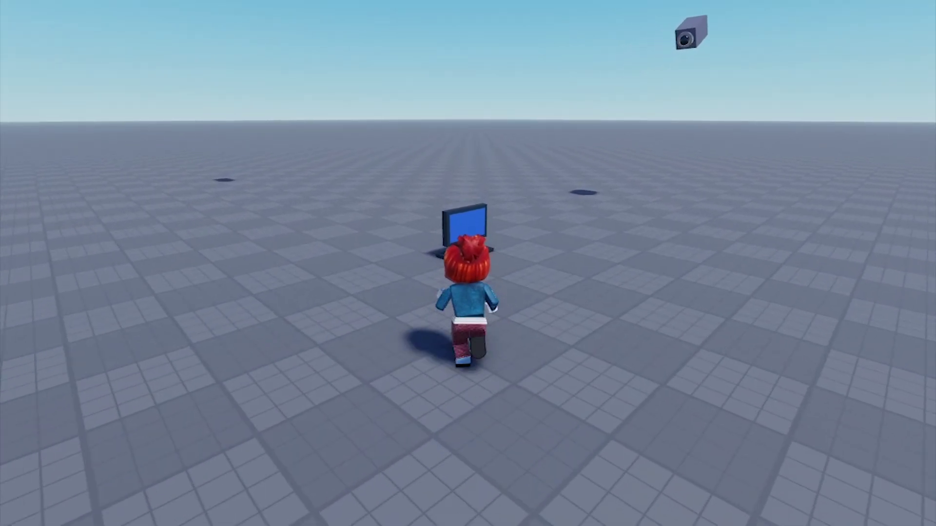